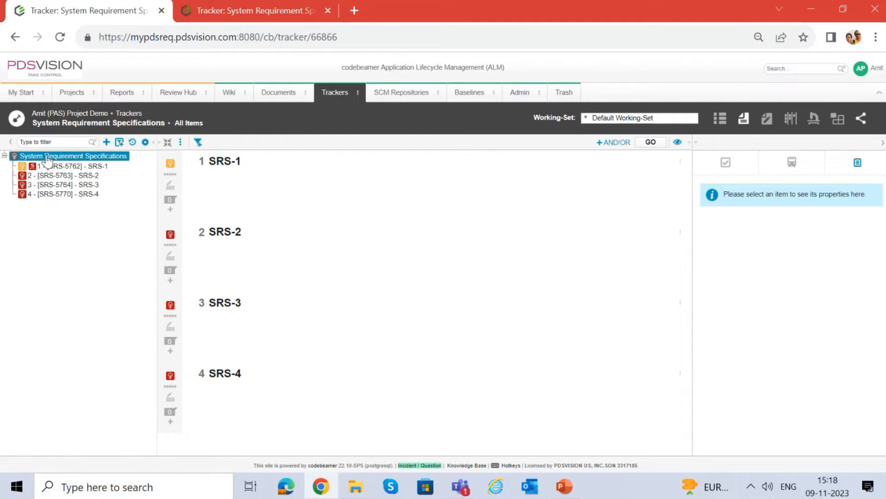
Open the configuration of the System Requirement Specifications tracker, browse its sections and bring up the field settings.
click(181, 145)
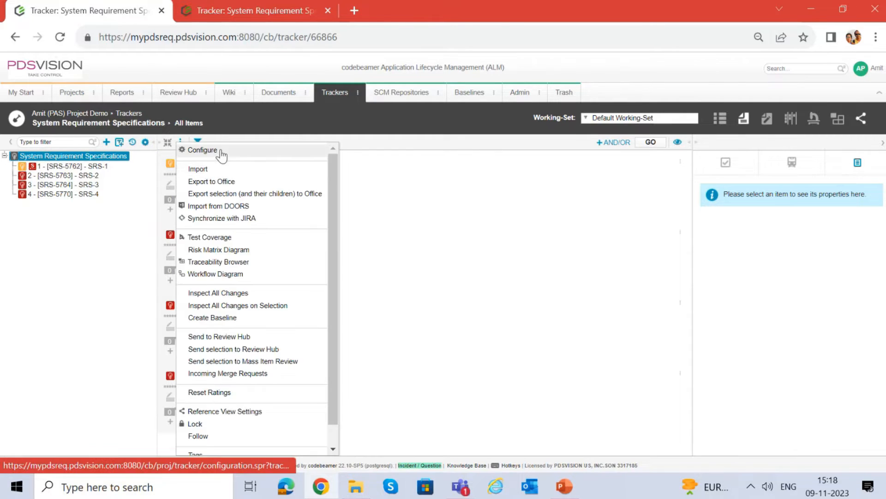
click(221, 154)
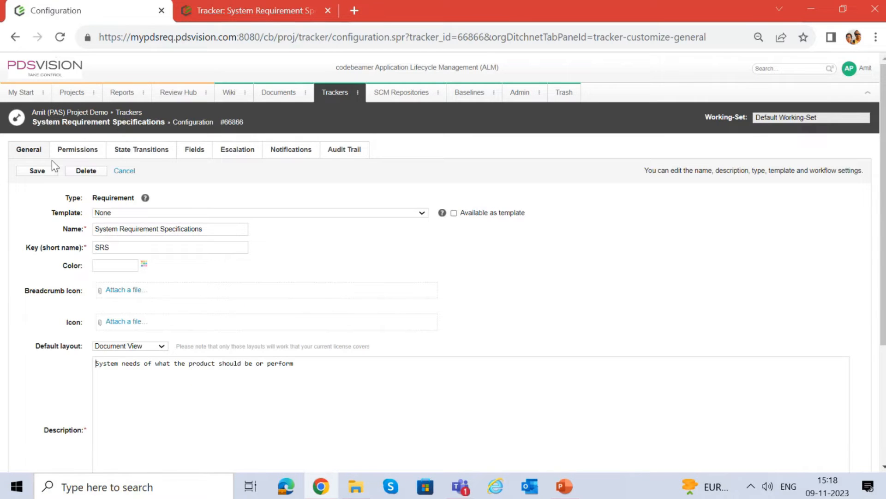
click(78, 150)
click(144, 150)
click(195, 150)
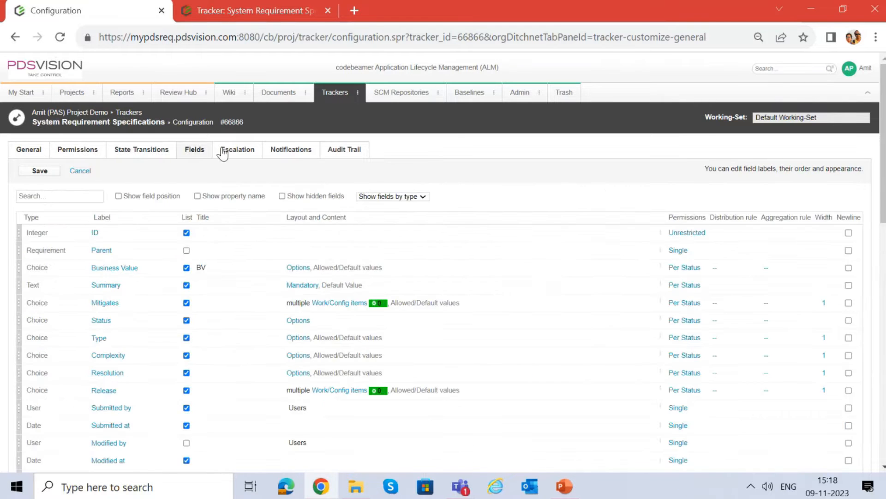
click(237, 150)
click(287, 151)
click(348, 150)
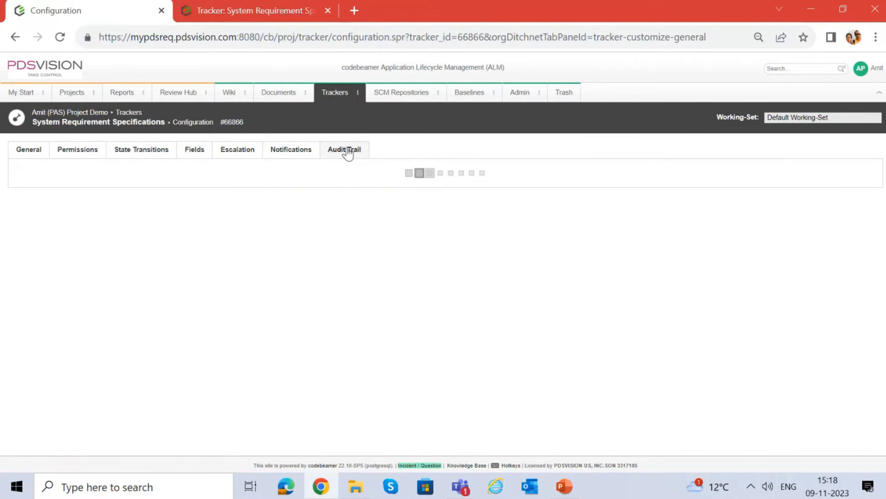
click(195, 152)
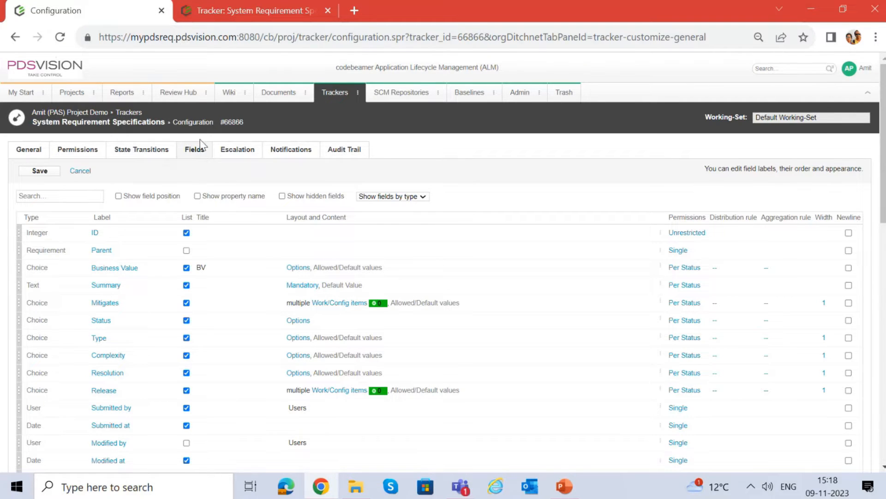
Split the tracker page into its own browser window and arrange it side by side with the configuration window.
click(841, 16)
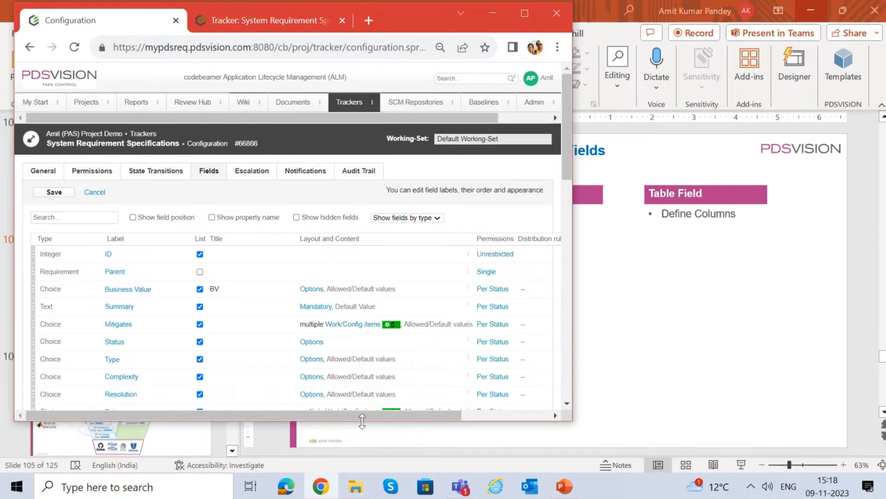
drag(362, 421, 362, 471)
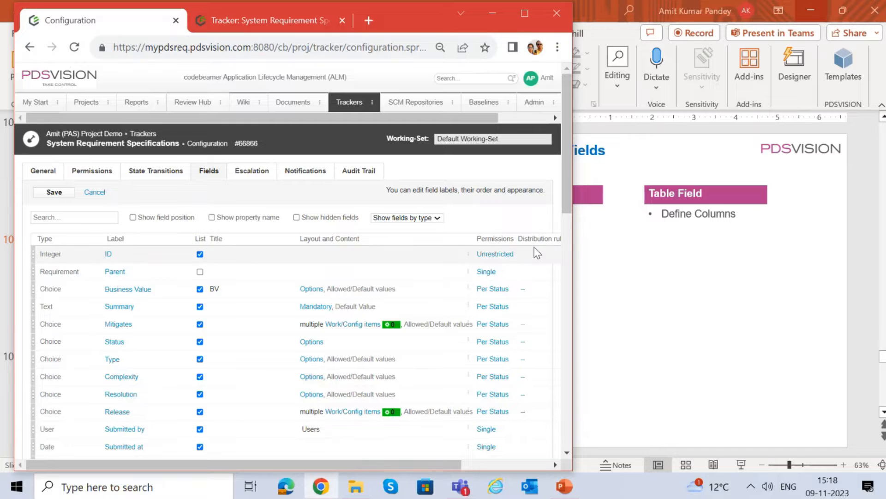
drag(572, 233, 483, 234)
drag(225, 20, 501, 28)
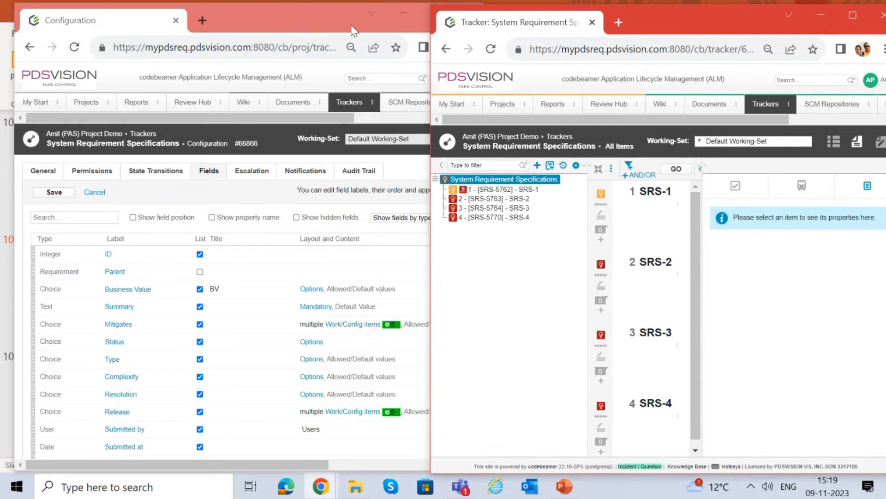
click(424, 165)
drag(482, 163, 432, 163)
drag(641, 31, 645, 28)
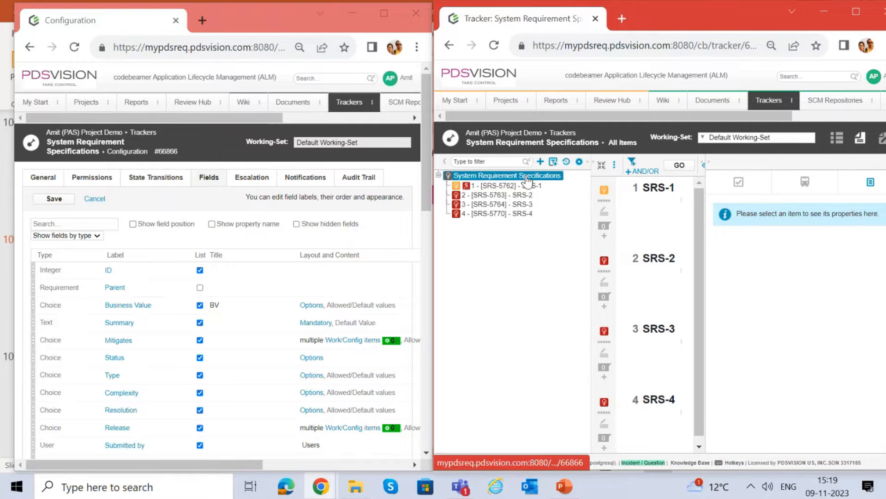
Open requirement SRS-2 on its own page, switch it to editing and look through its editable fields.
click(614, 165)
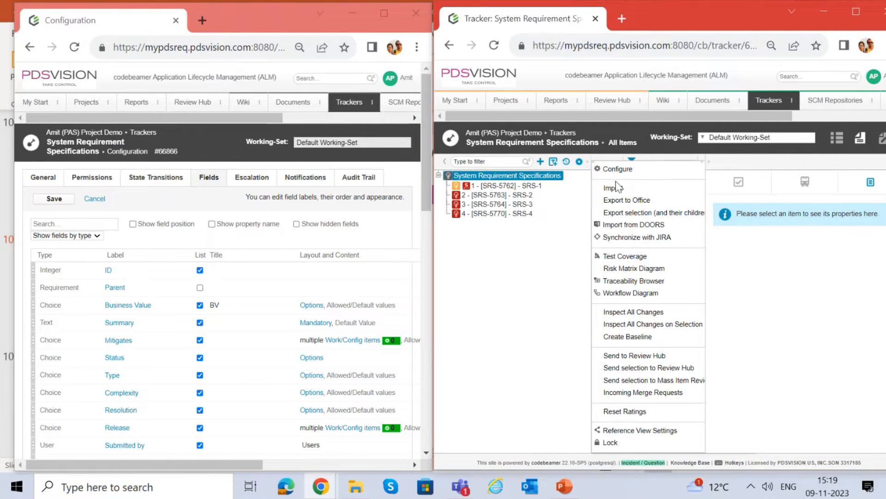
click(779, 284)
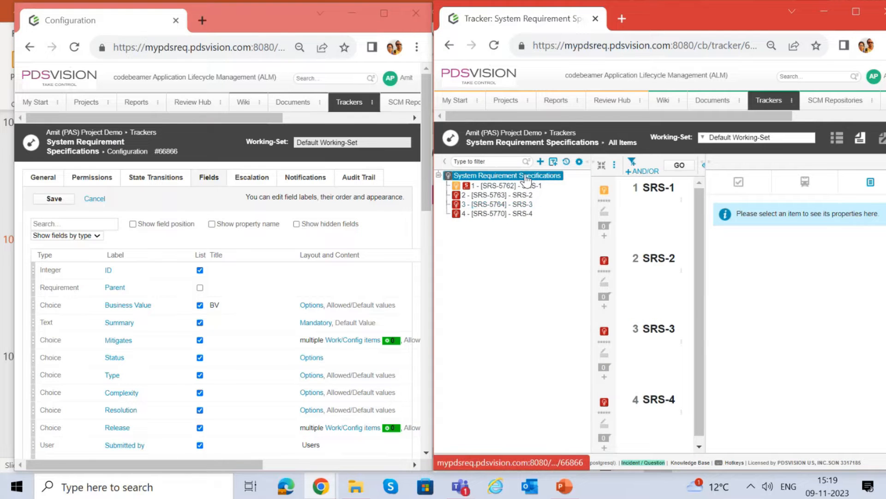
click(524, 186)
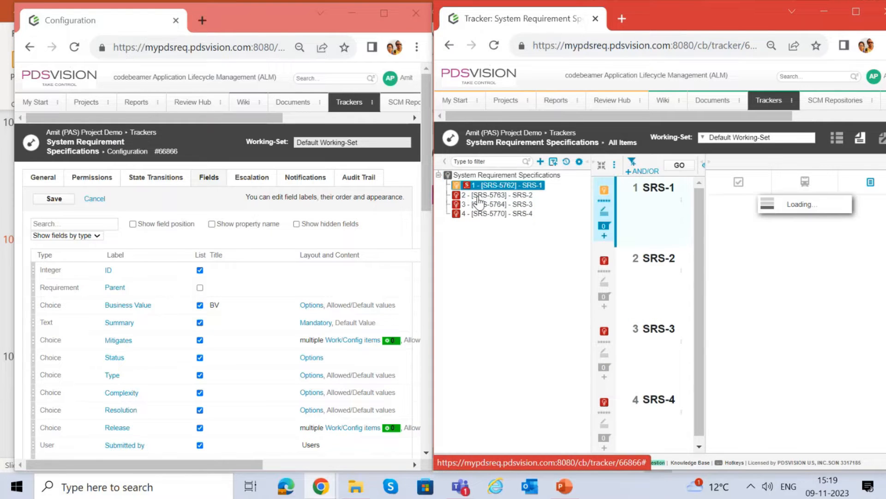
click(513, 196)
click(513, 196)
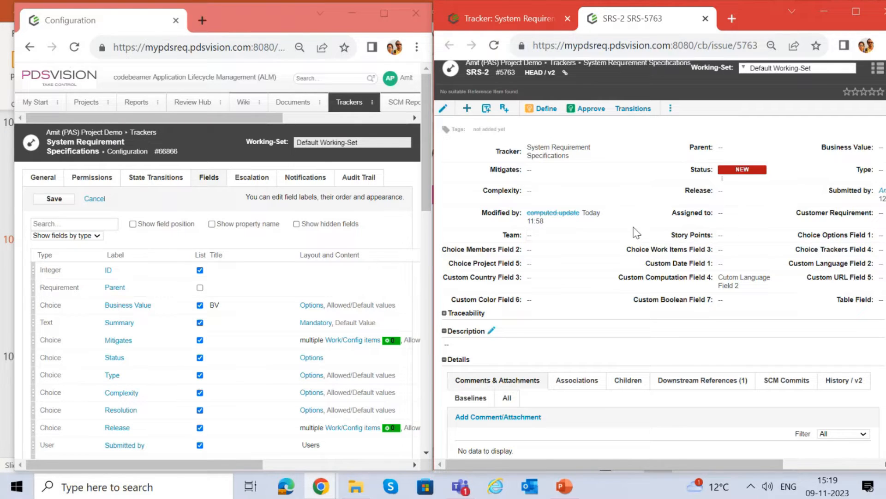
click(443, 110)
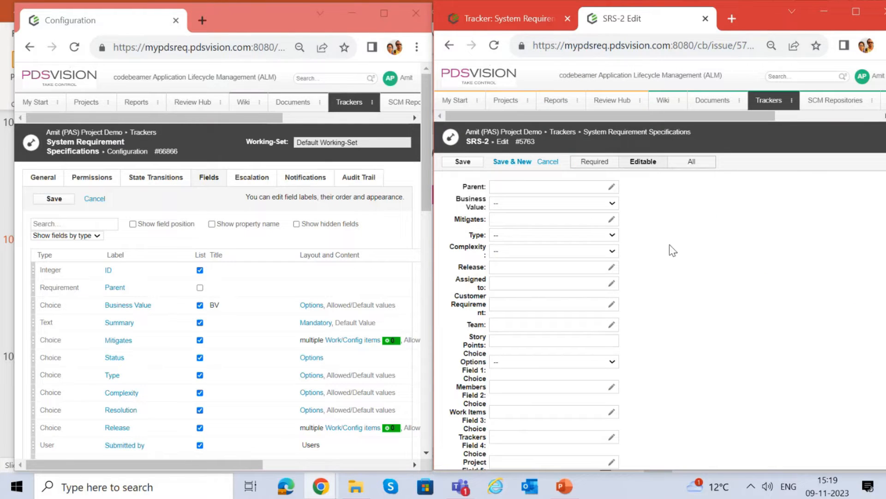
scroll(648, 261, down, 3)
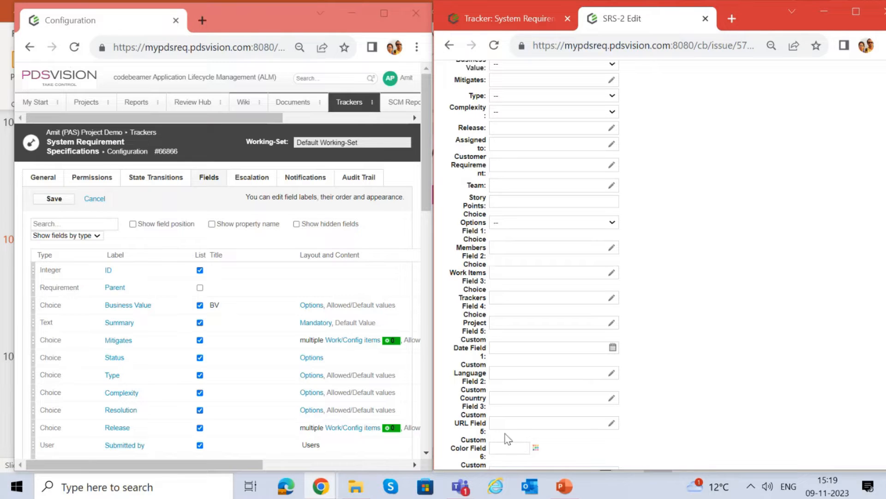
scroll(513, 415, up, 3)
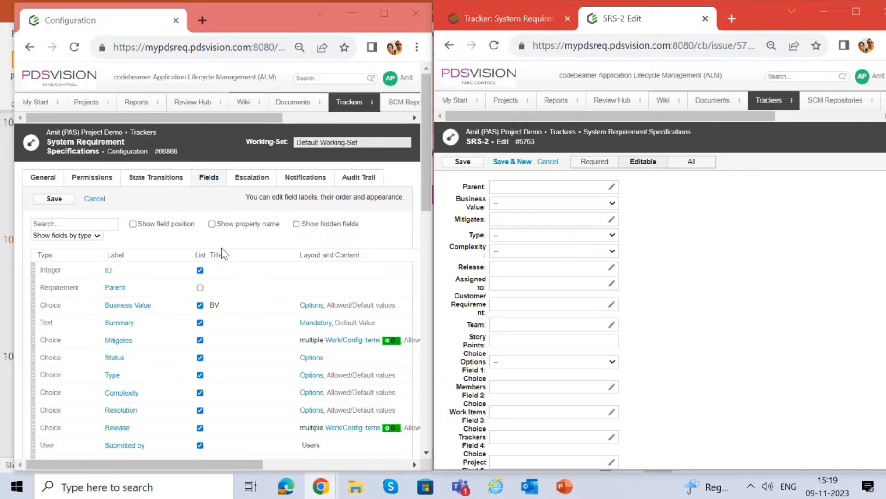
Start a new choice field in the tracker configuration, maximize that window and label the field "Choice Field 6".
scroll(213, 208, down, 2)
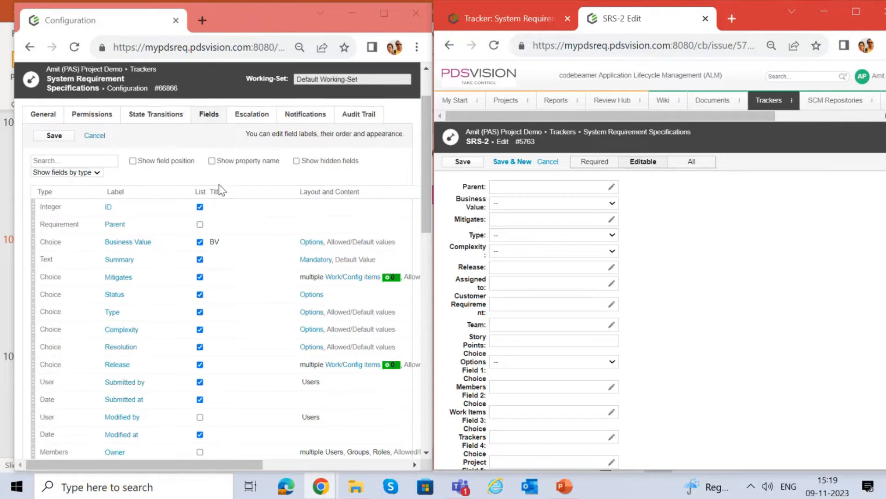
scroll(224, 207, down, 15)
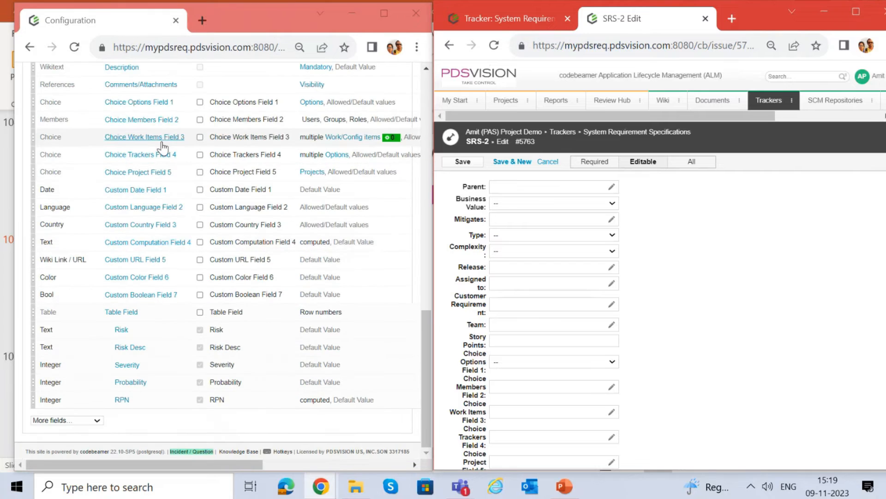
scroll(162, 147, up, 2)
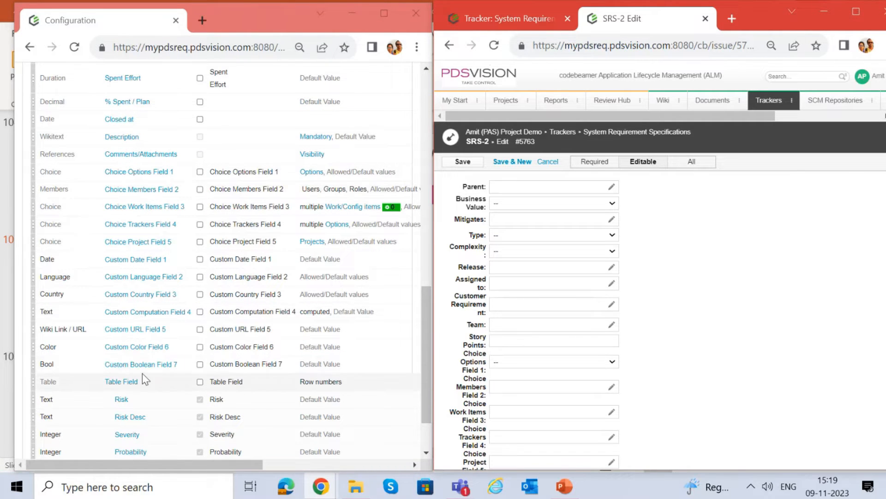
scroll(156, 292, down, 2)
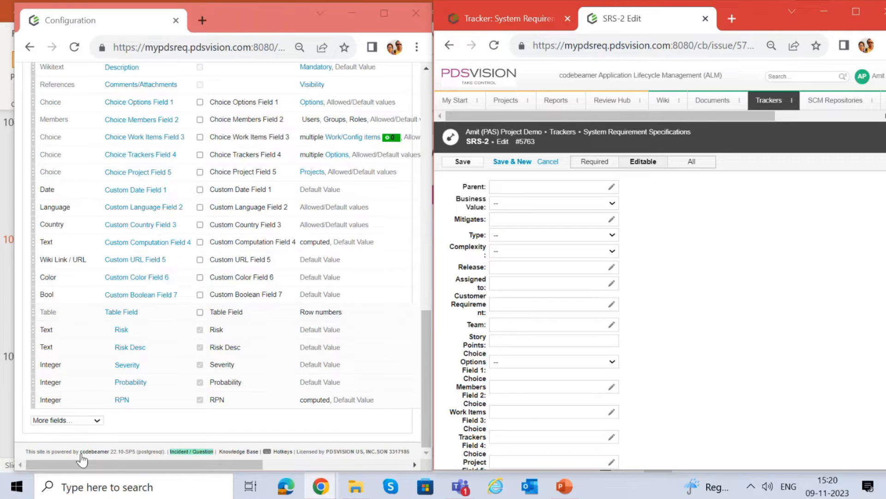
click(80, 420)
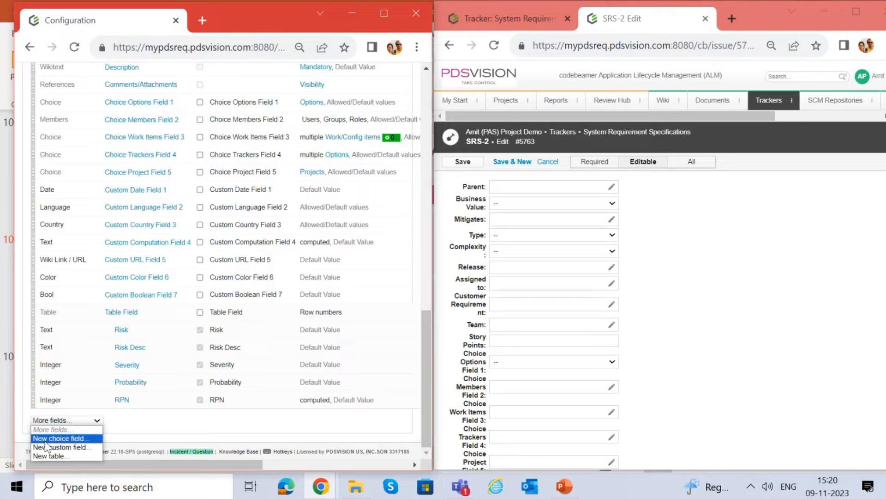
click(77, 439)
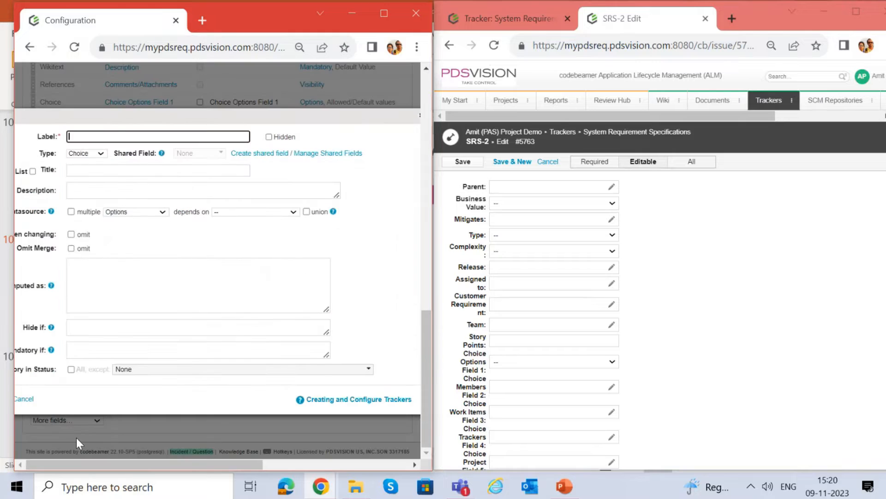
mouse_move(248, 26)
mouse_down()
mouse_move(289, 31)
mouse_move(254, 28)
mouse_up()
drag(405, 21, 386, 20)
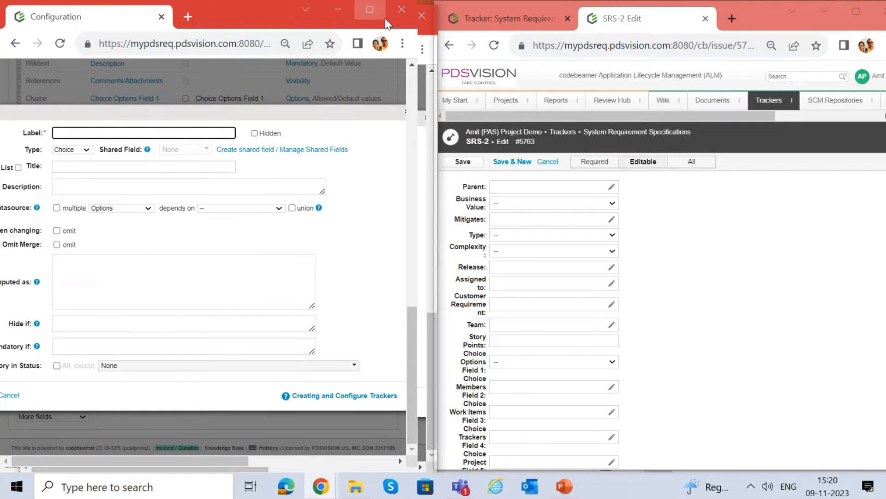
click(385, 19)
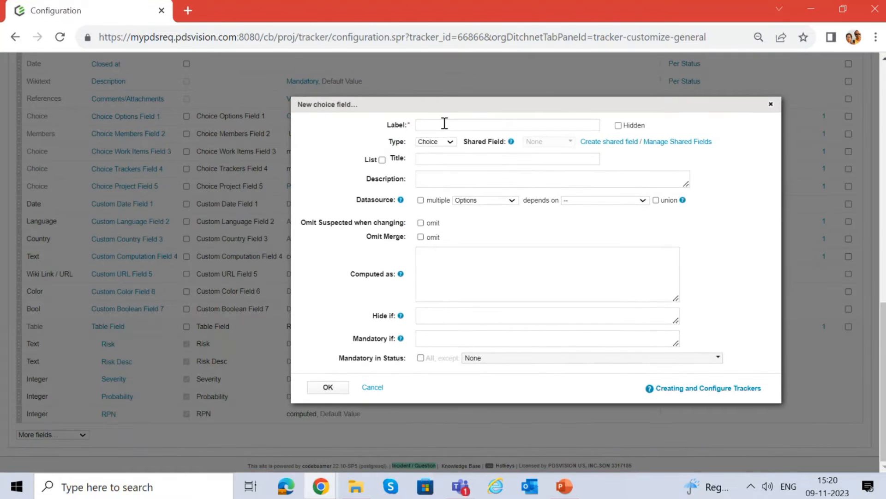
text(Choice Field 6)
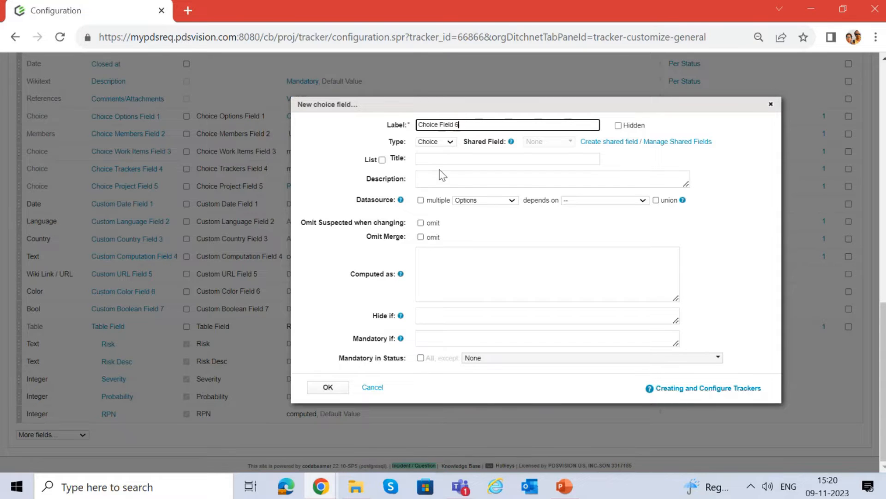
Keep the new field's type as Choice and set its datasource to Users.
click(447, 141)
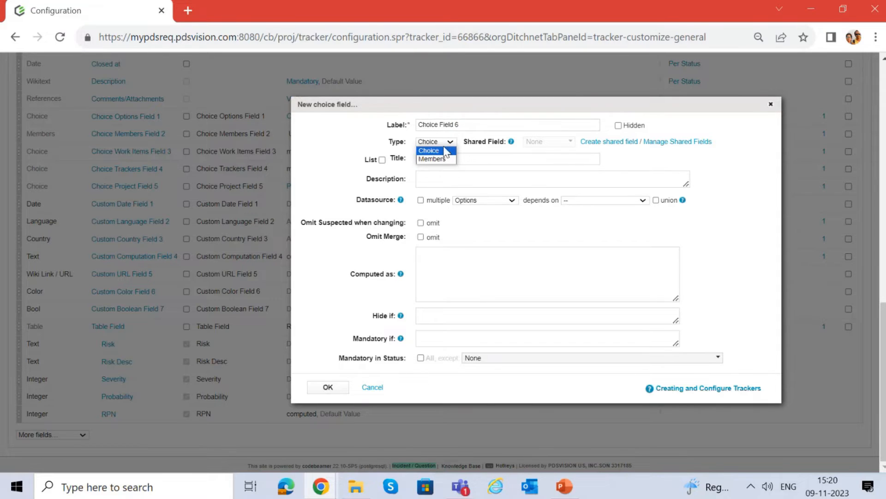
click(439, 153)
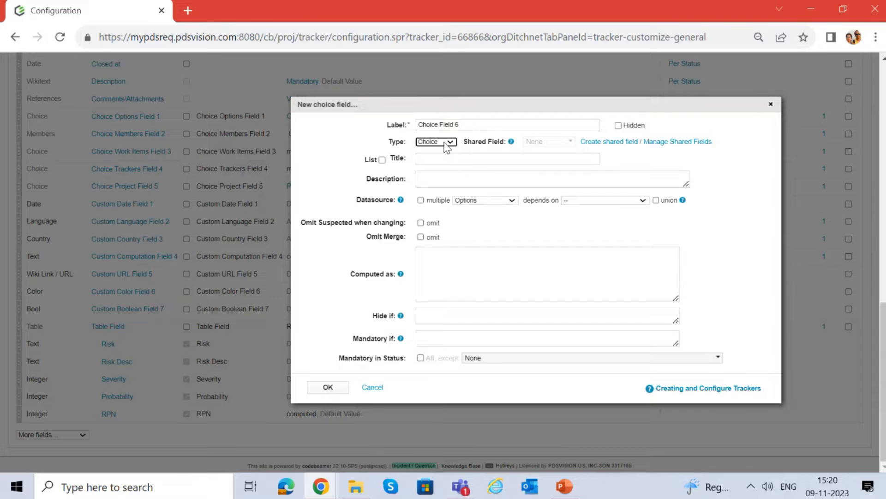
click(466, 200)
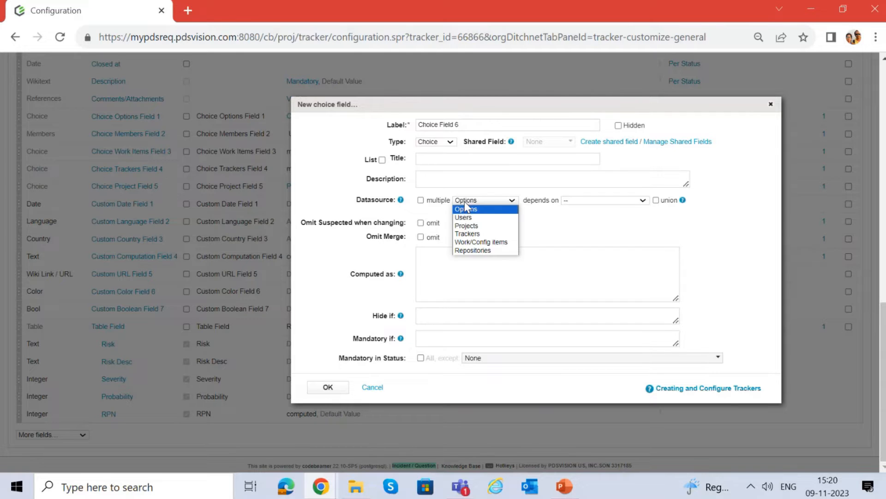
click(433, 143)
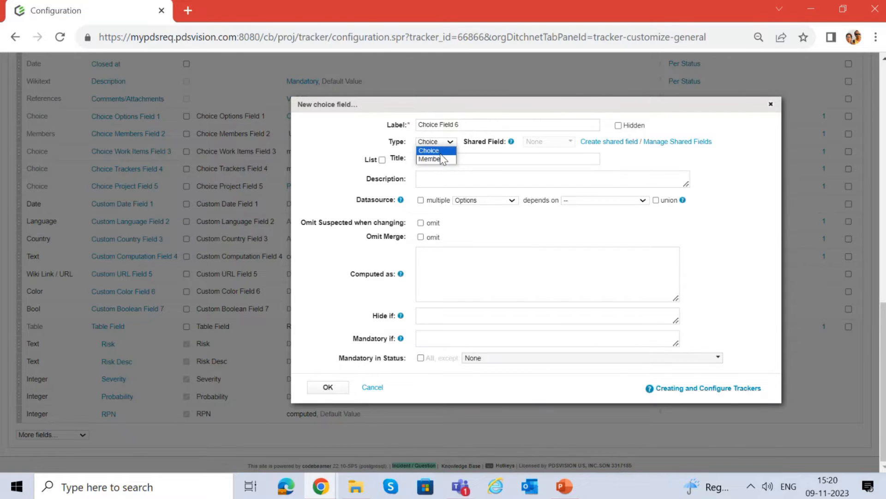
click(437, 151)
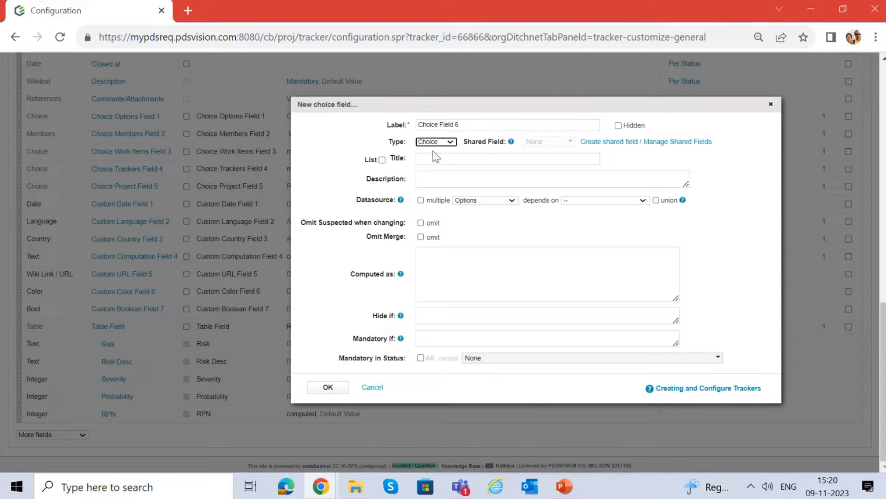
click(470, 200)
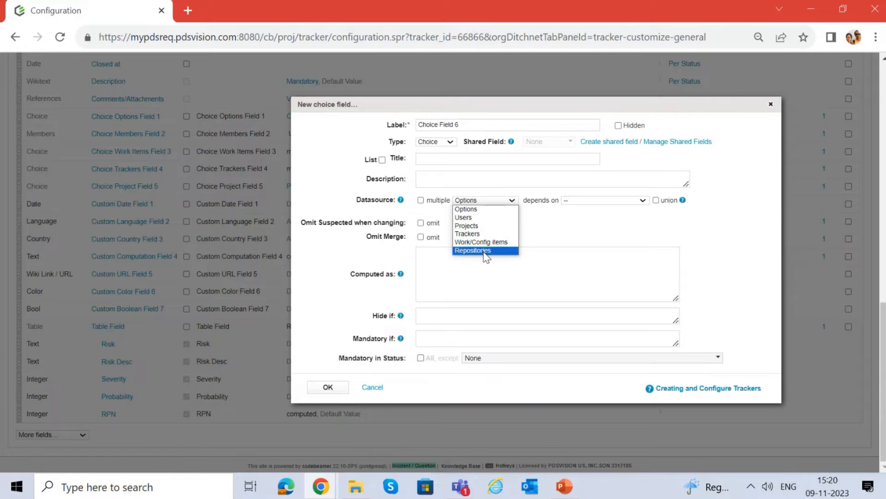
click(487, 217)
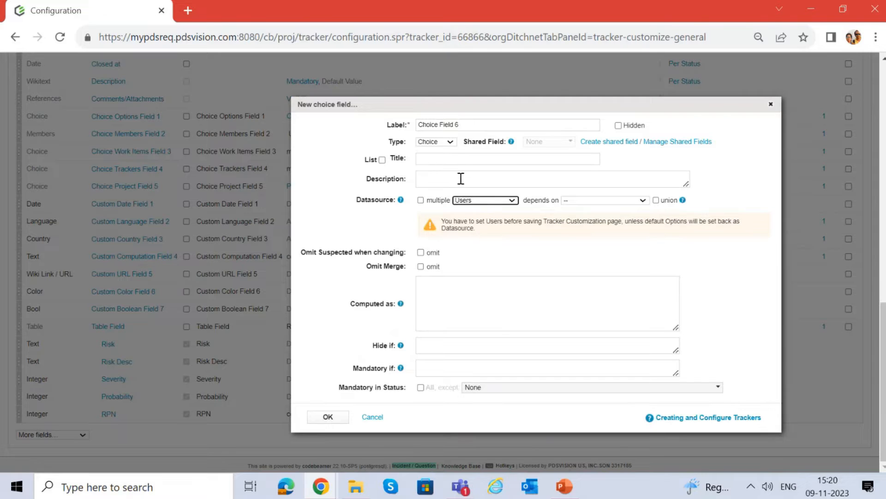
Change the new field's label to "Choice Users Field 6" and reuse the same text as its title.
click(441, 124)
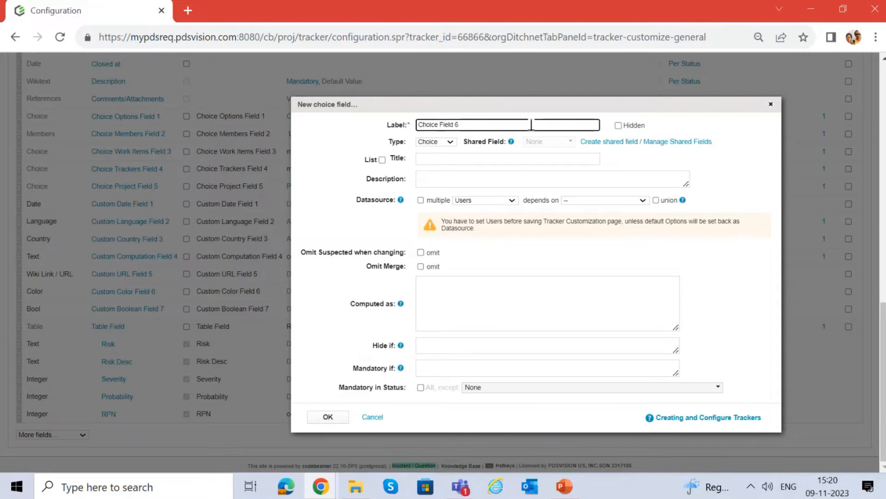
text(Users)
drag(508, 123, 393, 119)
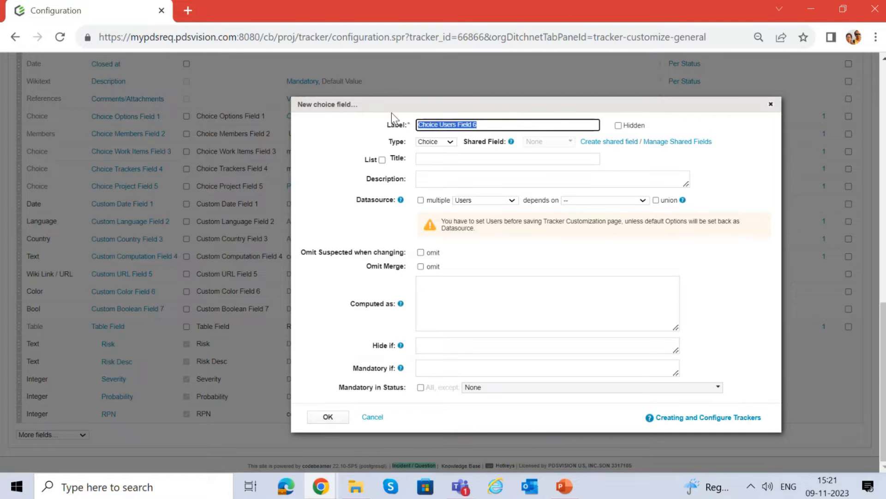
key(ctrl+c)
click(489, 158)
key(ctrl+v)
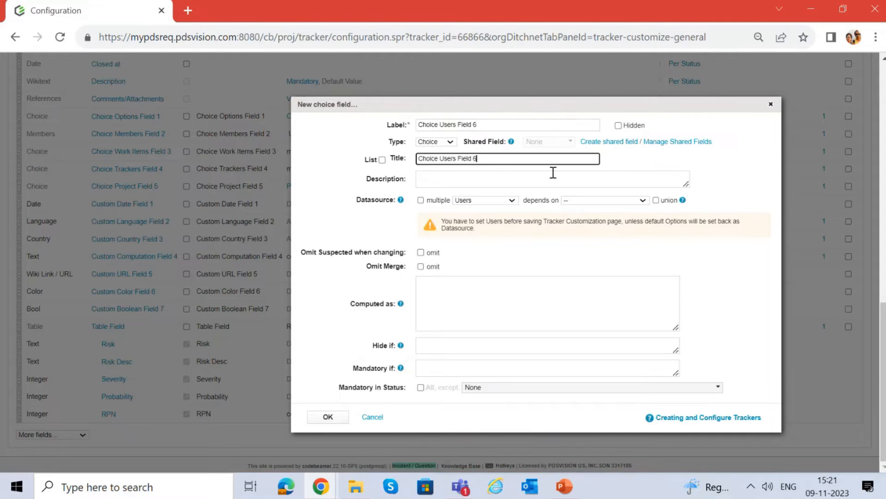
Review the new choice field's description, datasource, depends-on and mandatory settings, keeping Users as the datasource without any dependency.
click(462, 184)
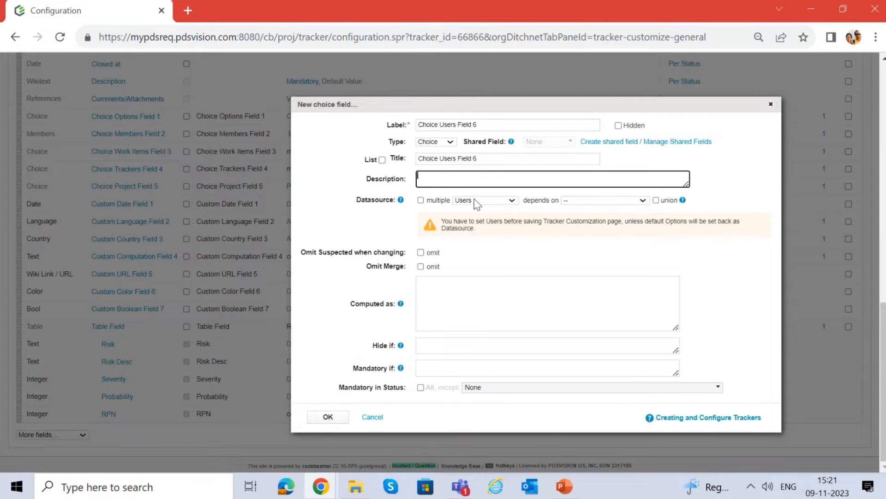
click(477, 203)
click(464, 221)
click(587, 201)
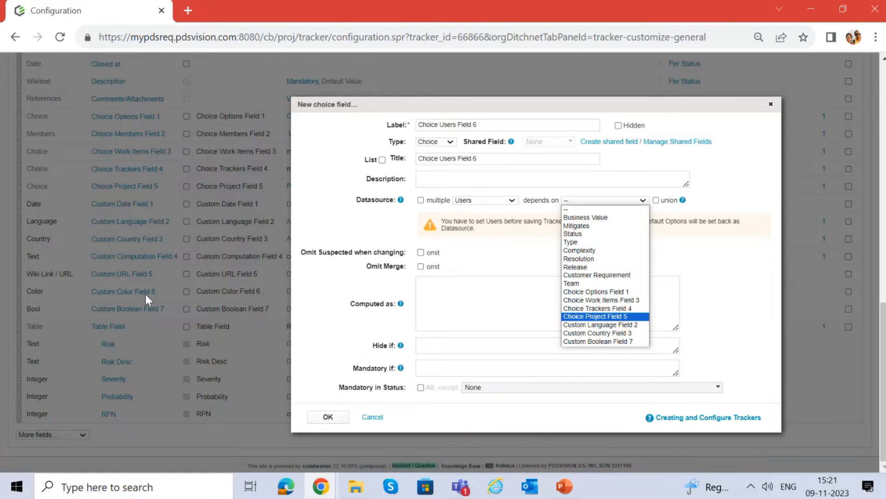
click(724, 274)
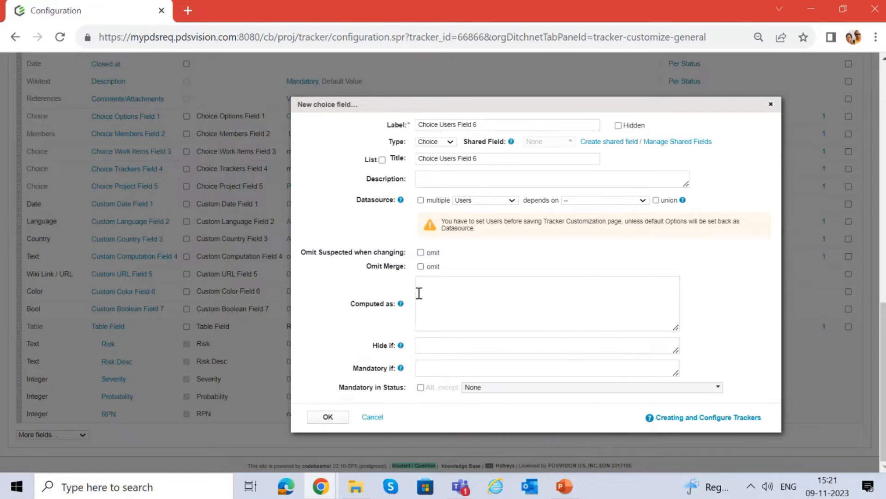
click(466, 365)
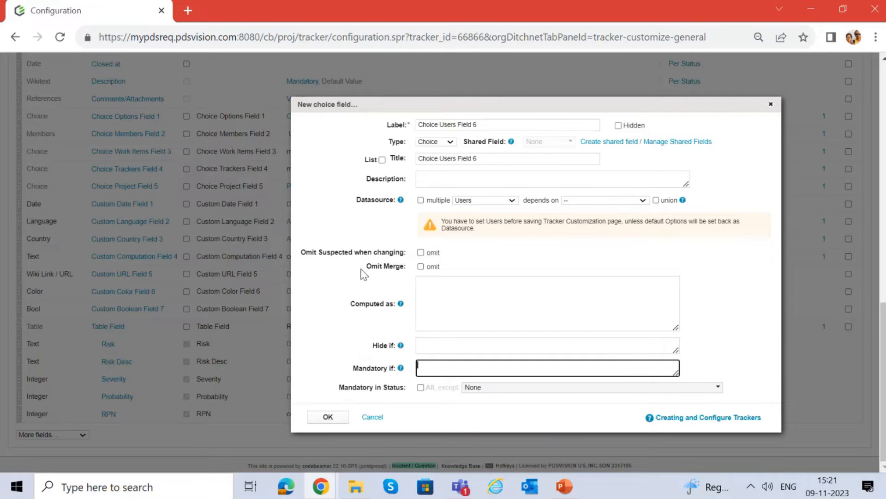
Try the omit option for Omit Suspected when changing and clear it again.
drag(309, 251, 413, 257)
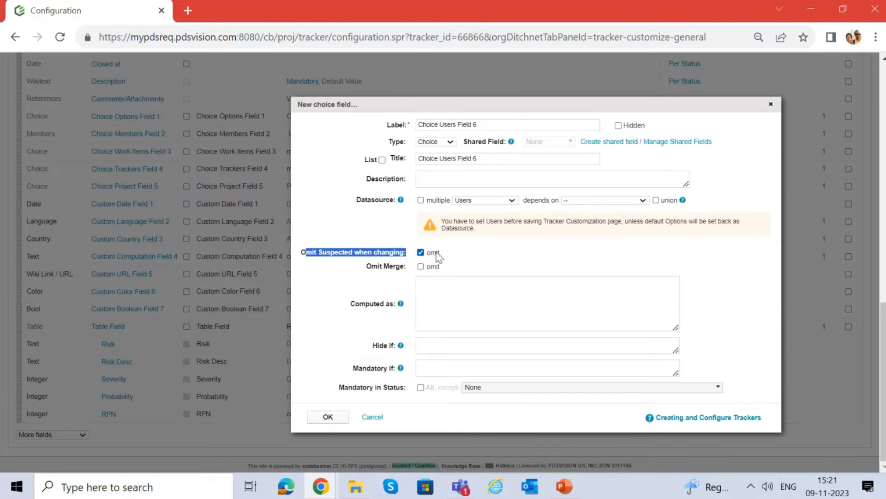
click(364, 251)
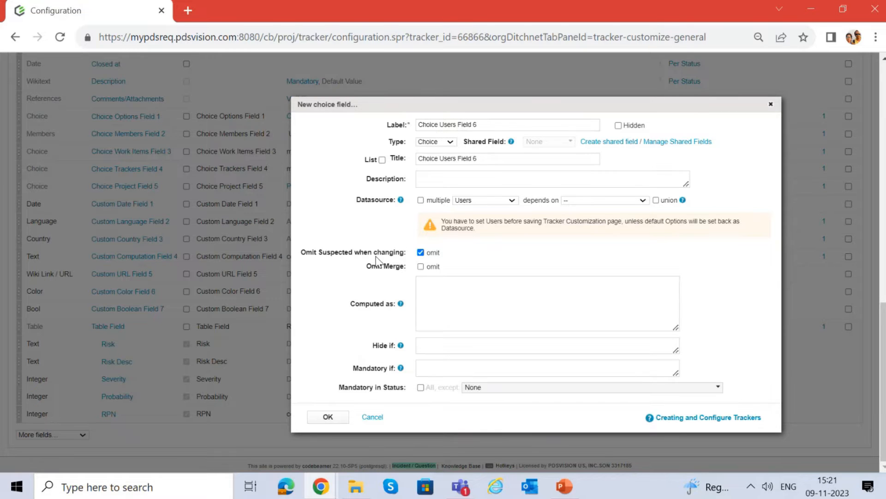
mouse_move(387, 253)
click(421, 253)
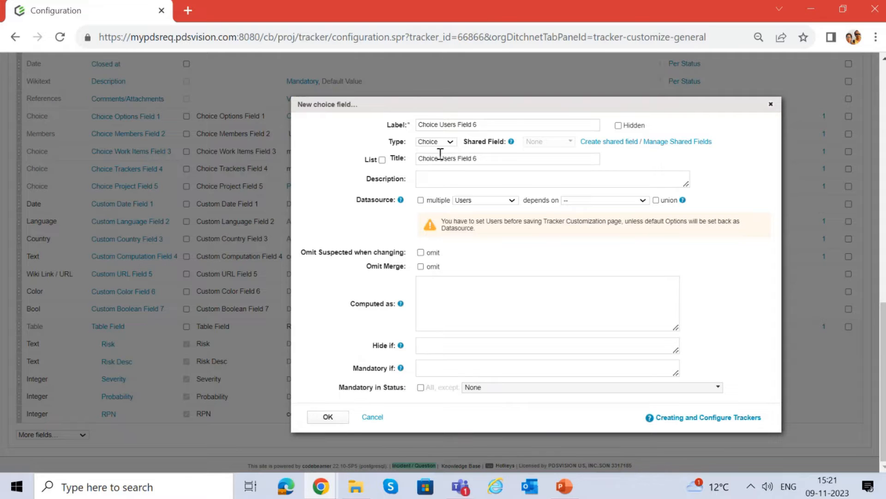
Add the Choice Users Field 6 definition to the field list and save the tracker configuration.
click(328, 417)
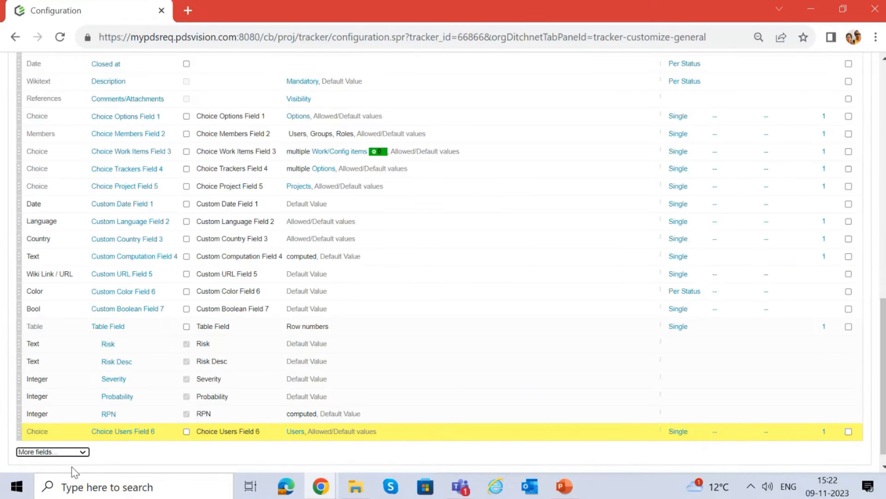
scroll(36, 206, up, 8)
scroll(34, 200, up, 6)
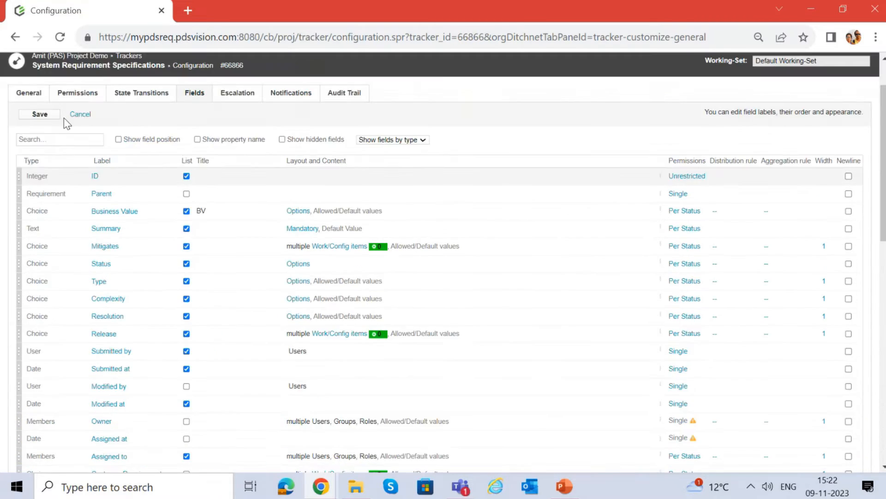
click(34, 170)
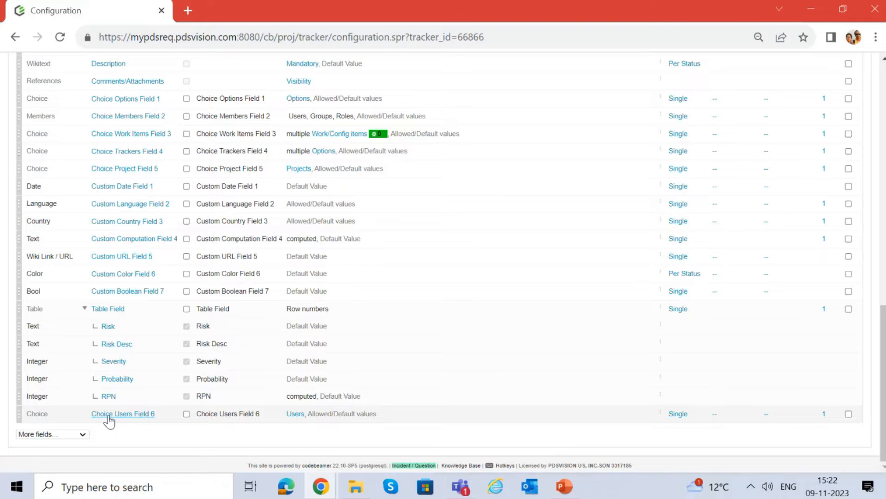
Switch to the SRS-2 window, maximize it and cancel editing to return to the requirement's details.
click(321, 486)
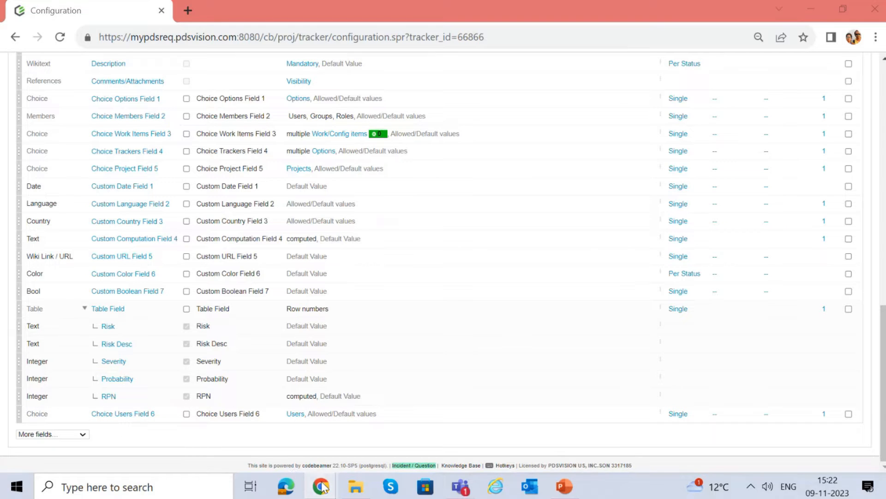
click(393, 429)
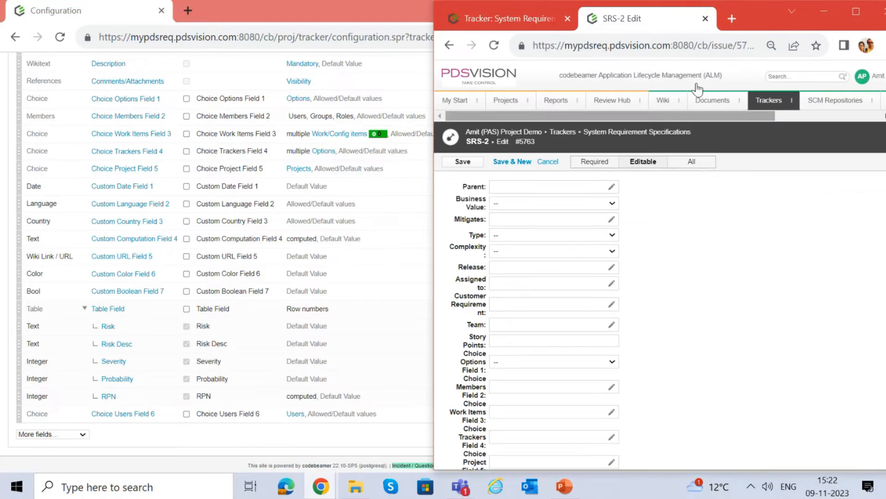
double_click(769, 30)
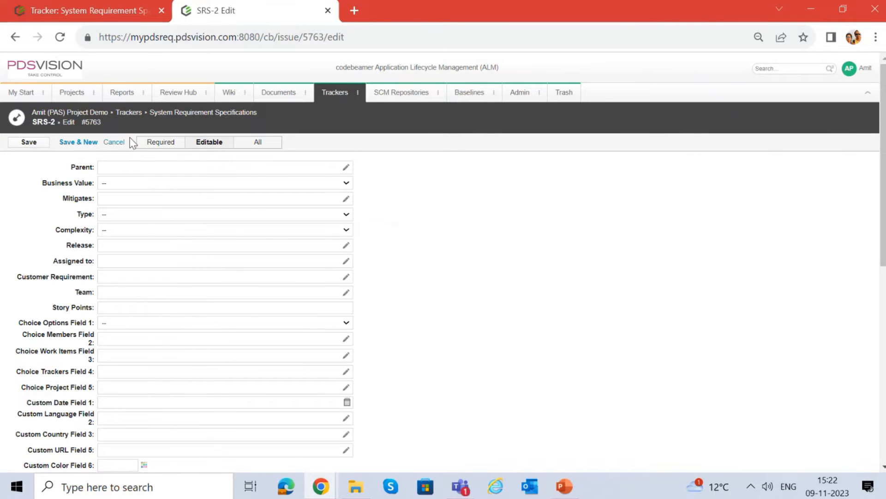
click(114, 142)
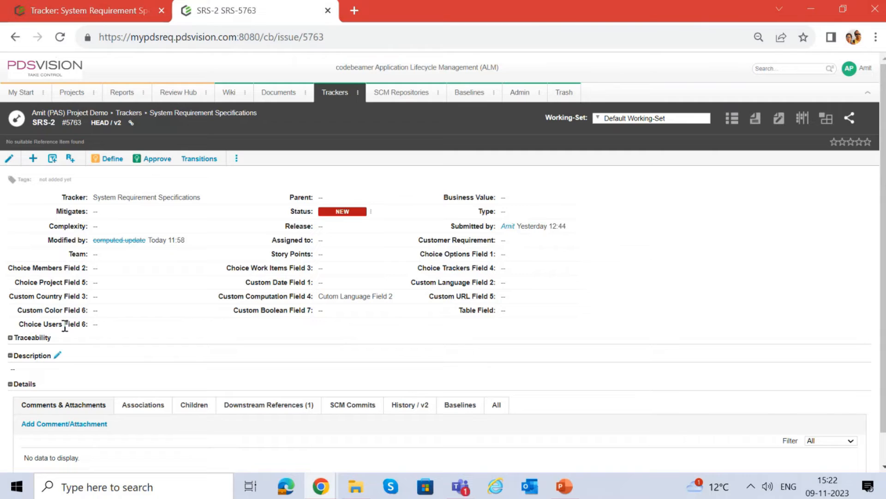
Look through the users offered for Choice Users Field 6 on SRS-2, and pick one from the name suggestions.
drag(19, 326, 92, 328)
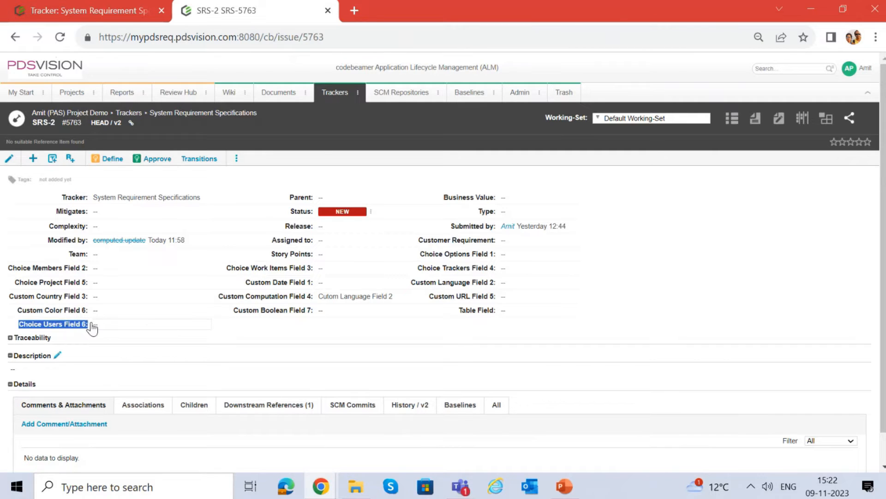
click(146, 330)
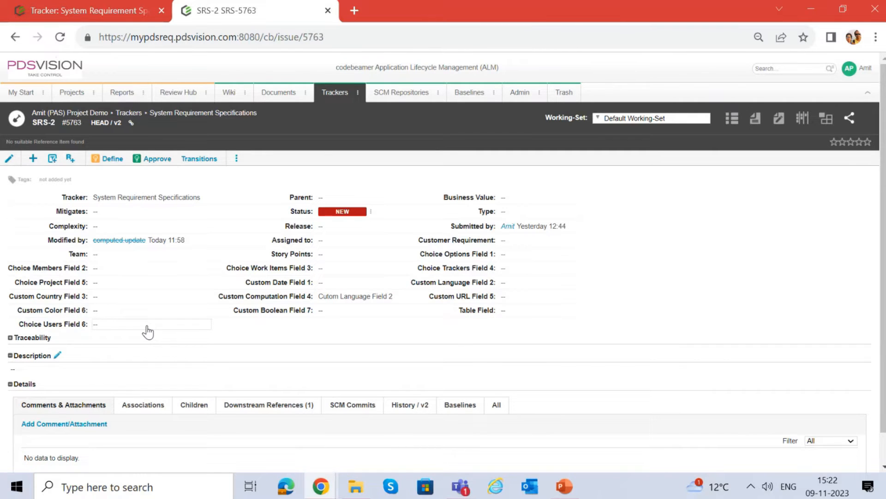
click(192, 331)
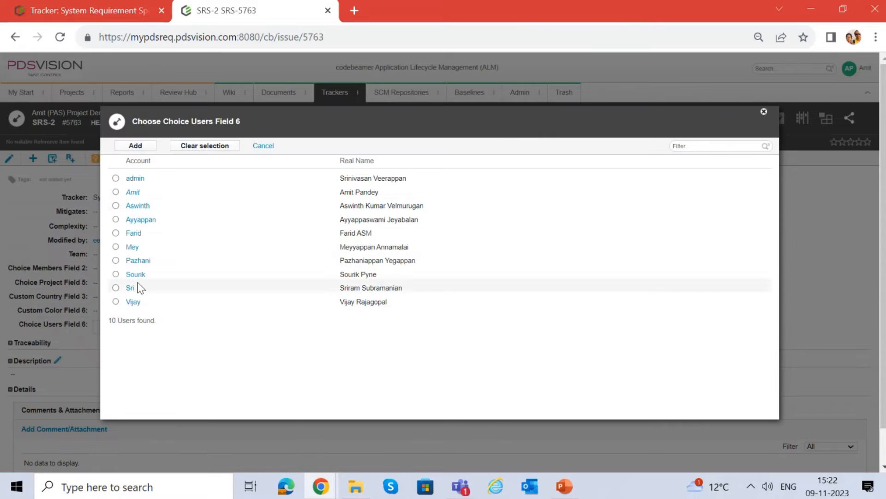
click(262, 146)
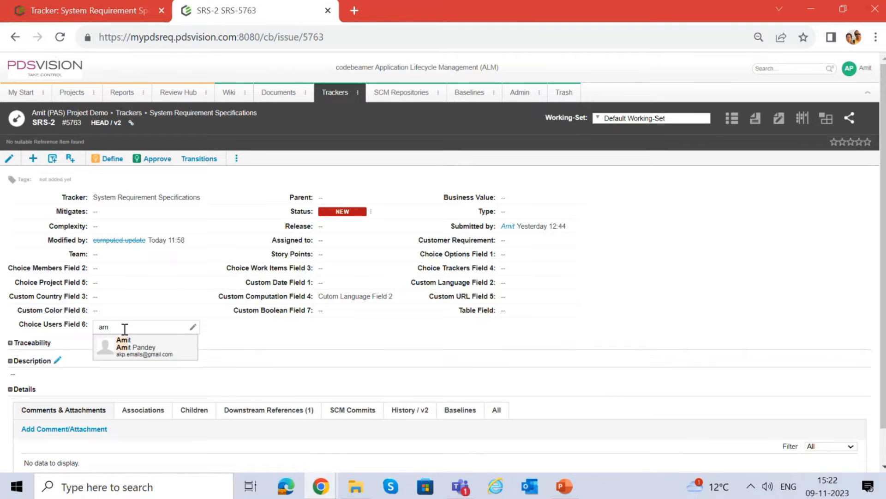
click(131, 350)
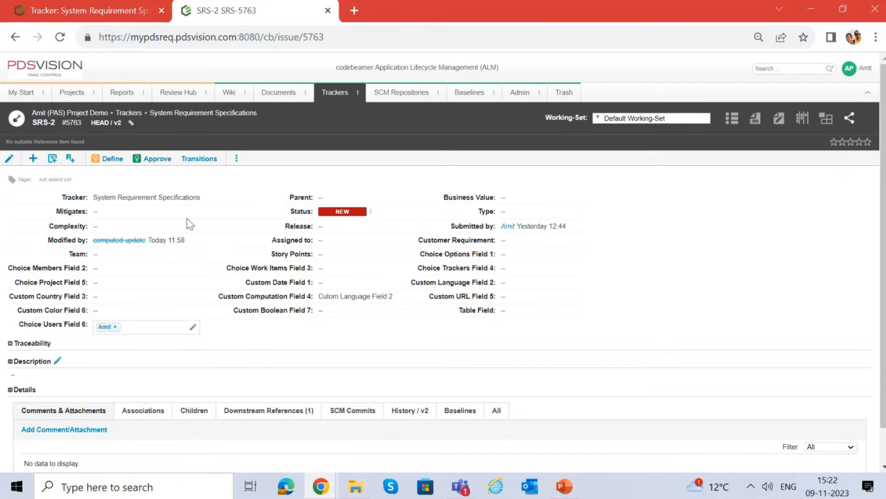
Return to the tracker configuration and start a new custom field labelled "Custom Field" with the type Decimal.
click(809, 11)
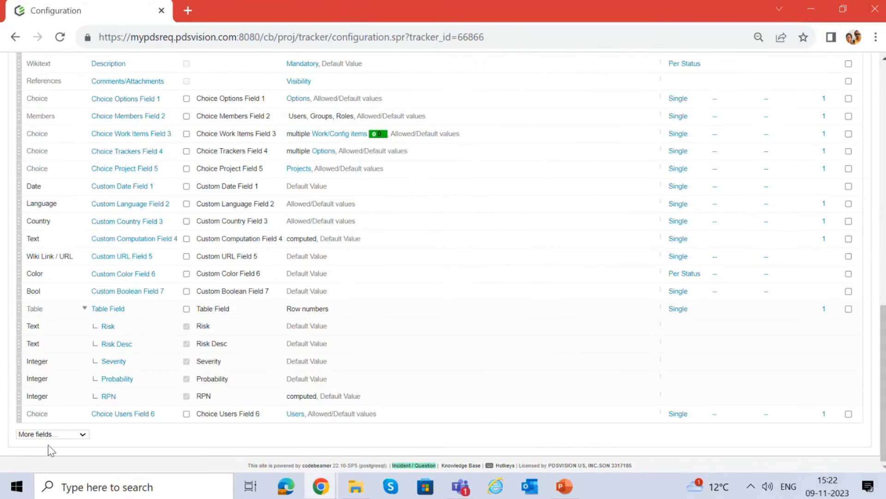
click(62, 438)
click(56, 417)
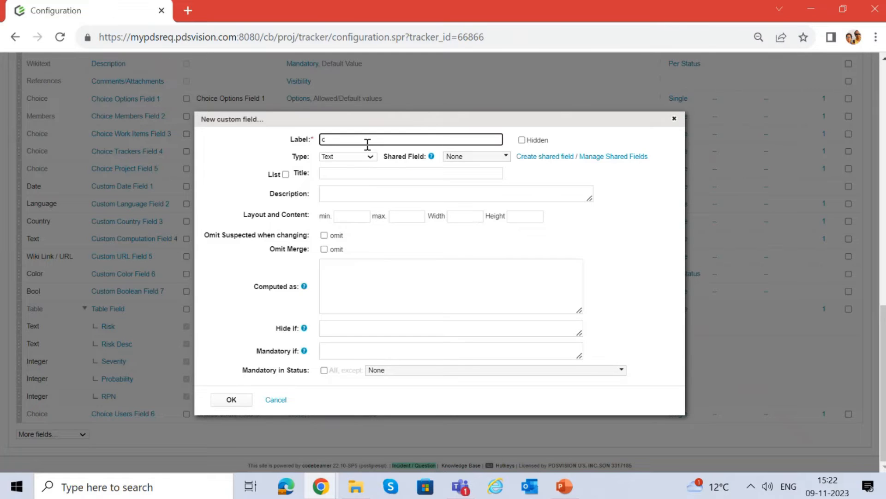
text(Custom F)
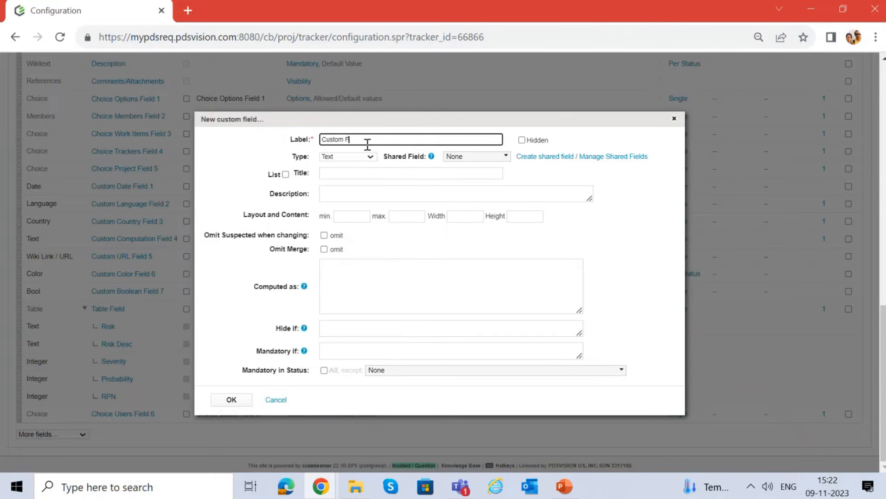
text(ield)
click(354, 158)
click(358, 183)
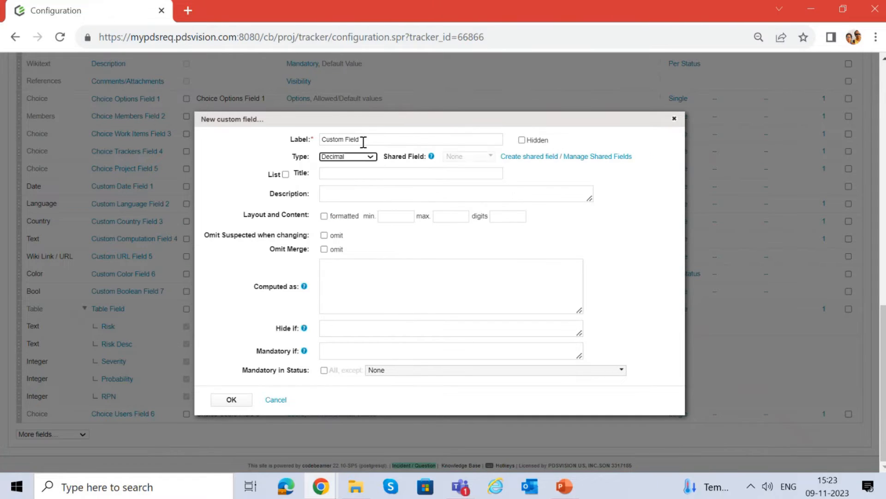
Change the custom field's label to "Custom Decimal Field 8" and reuse the same text as its title.
click(345, 141)
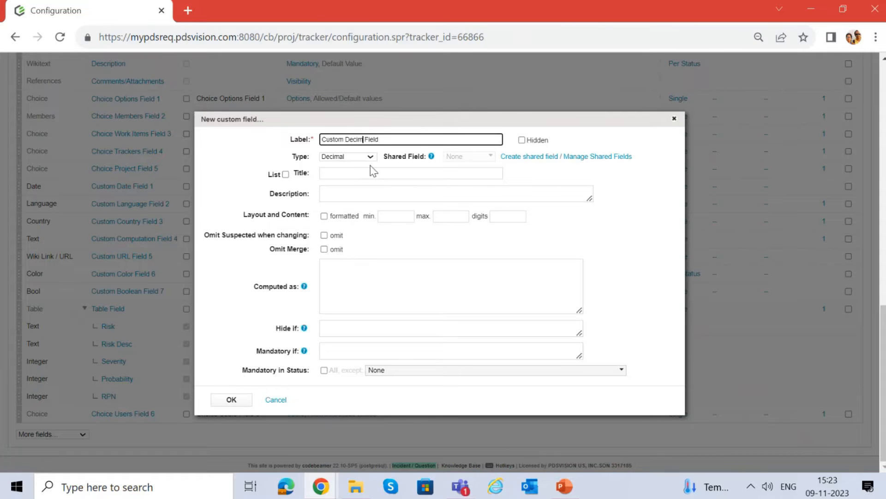
text(l)
click(444, 143)
text(8)
drag(396, 139, 298, 139)
key(ctrl+c)
click(341, 173)
key(ctrl+v)
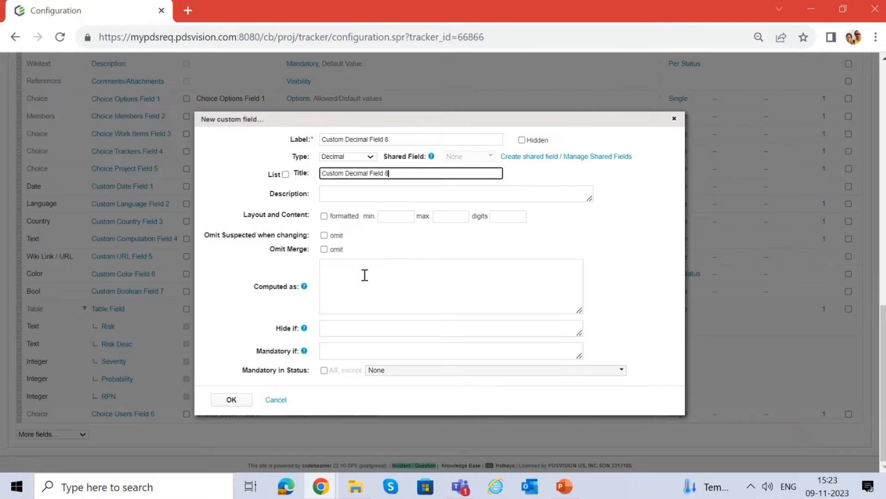
Review the types available for the custom field, keeping Decimal selected.
click(364, 277)
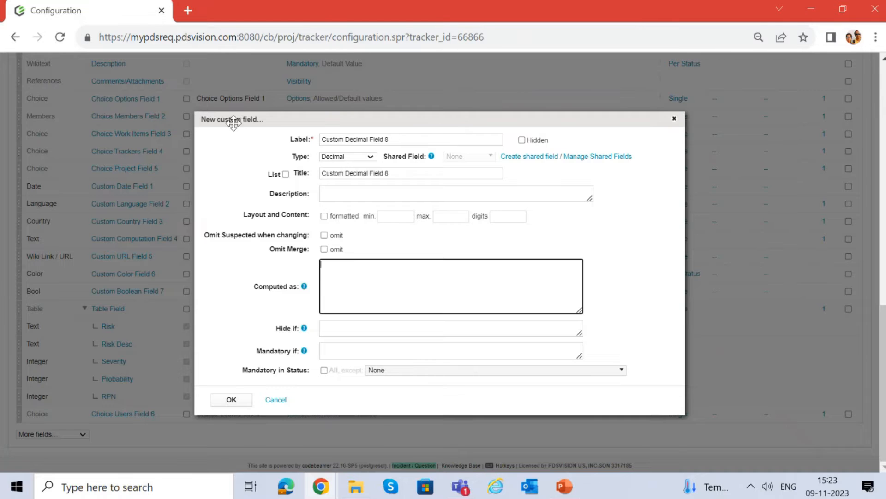
click(358, 157)
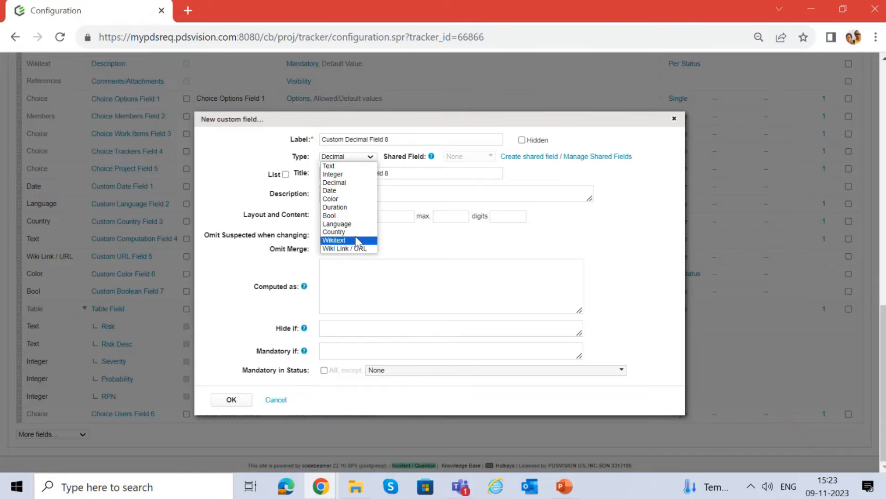
click(356, 283)
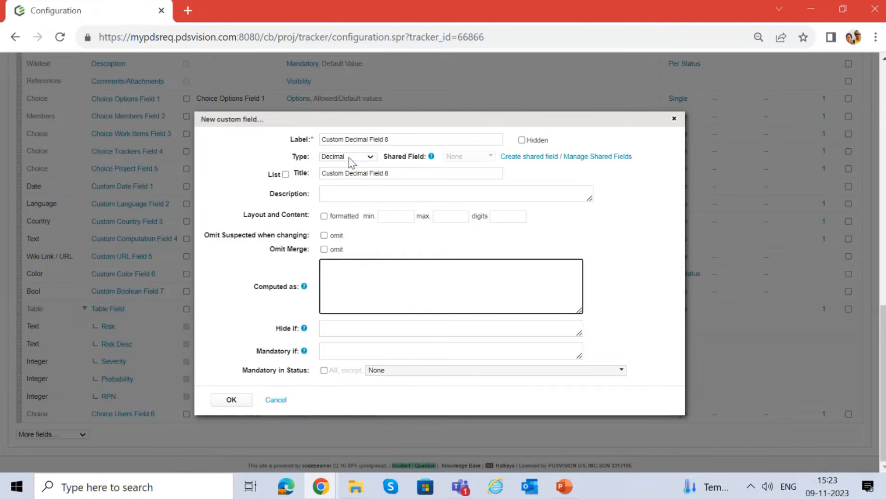
Set the decimal field's minimum to 1, maximum to 2 and digits to 3, leaving the formatted option off.
click(324, 216)
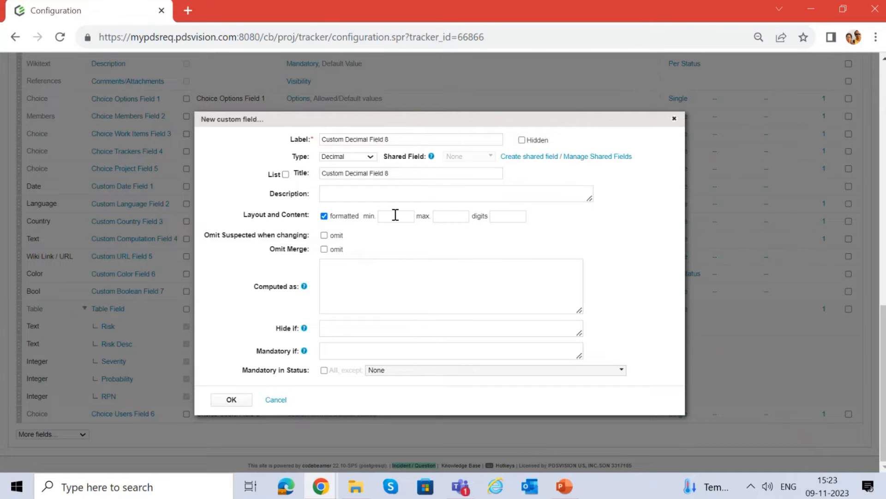
click(328, 215)
click(385, 216)
text(1)
click(468, 216)
click(524, 216)
click(463, 280)
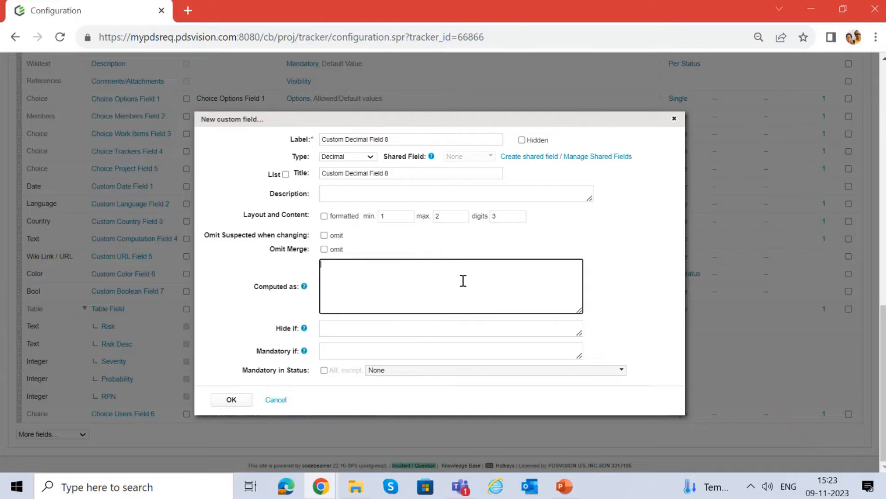
Add Custom Decimal Field 8 to the field list and save the tracker configuration.
click(232, 400)
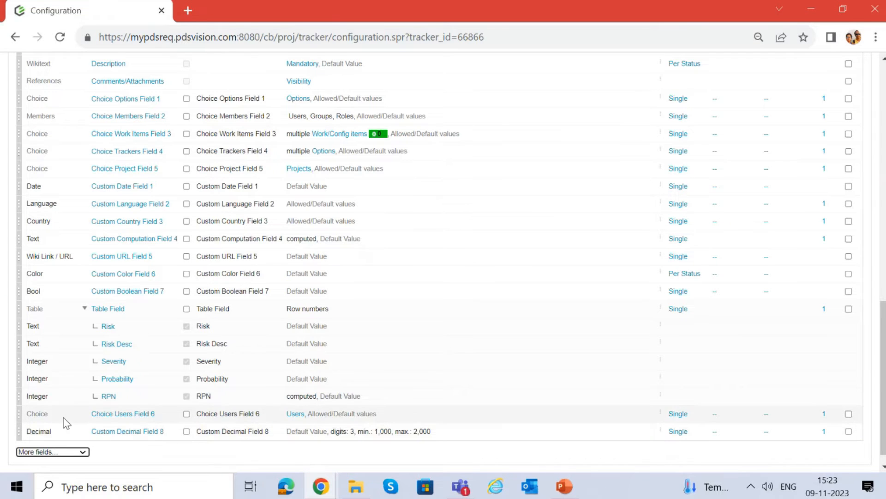
scroll(113, 184, up, 15)
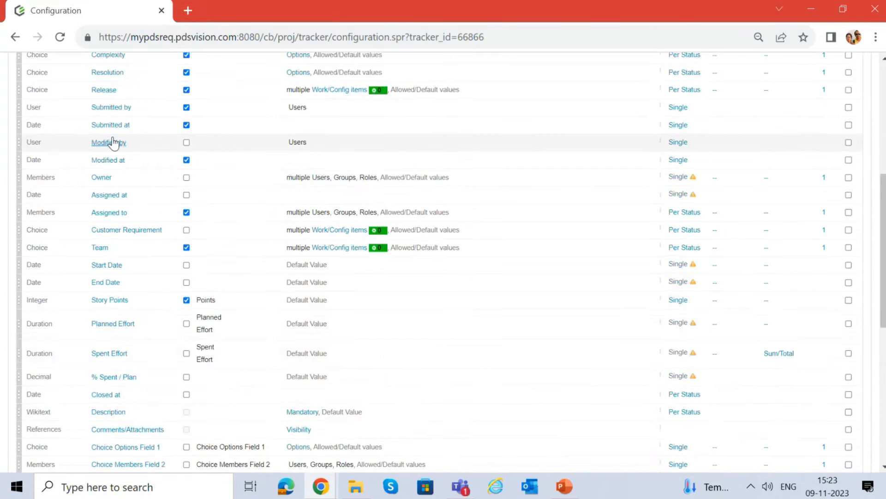
click(41, 173)
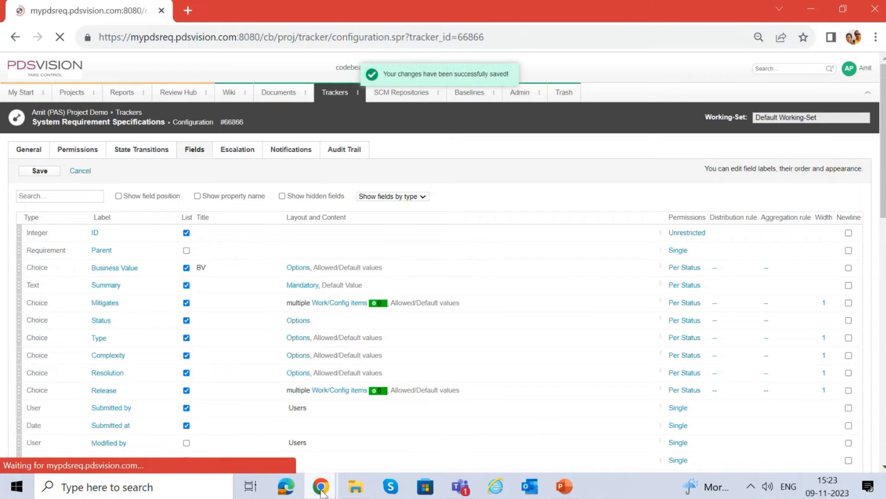
Switch to the SRS-2 page and reload it to check for Custom Decimal Field 8.
mouse_move(320, 485)
click(387, 423)
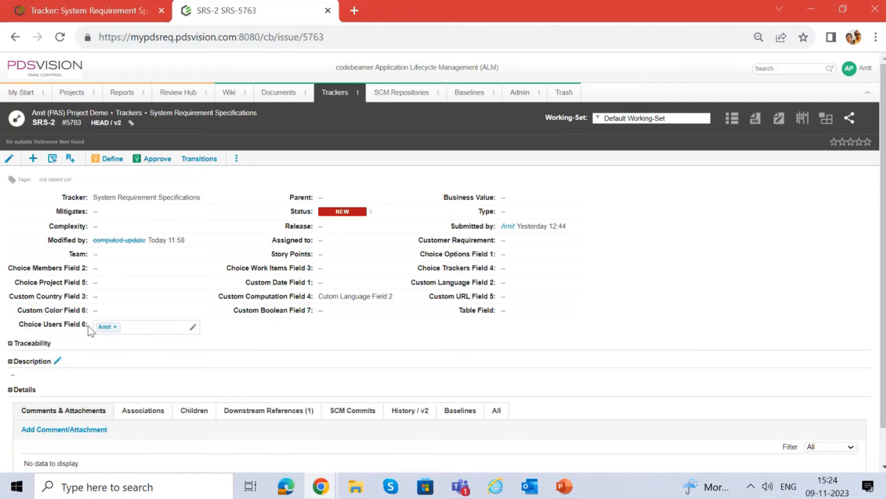
click(51, 71)
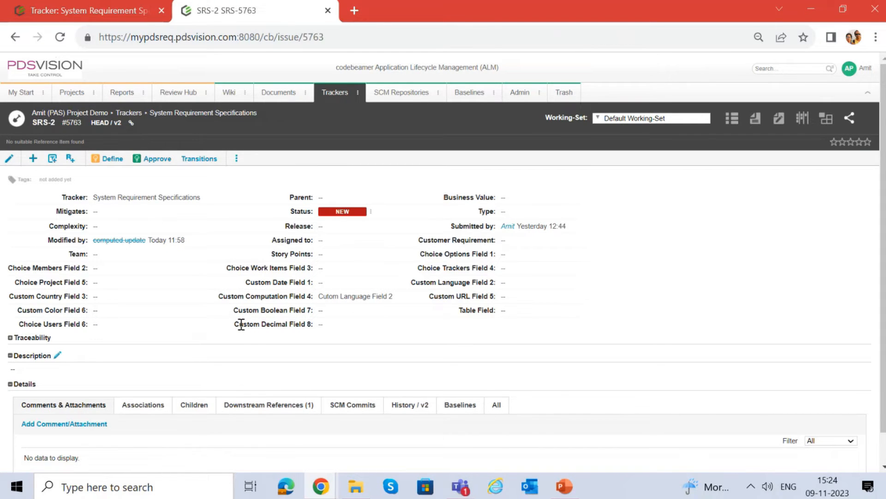
Try to set Custom Decimal Field 8 on requirement SRS-2 to 45555, above its allowed maximum.
drag(241, 324, 298, 341)
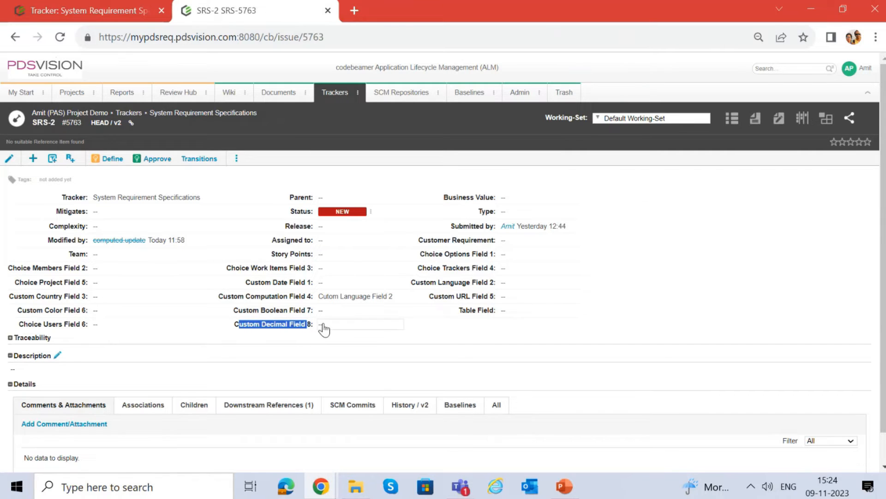
double_click(321, 326)
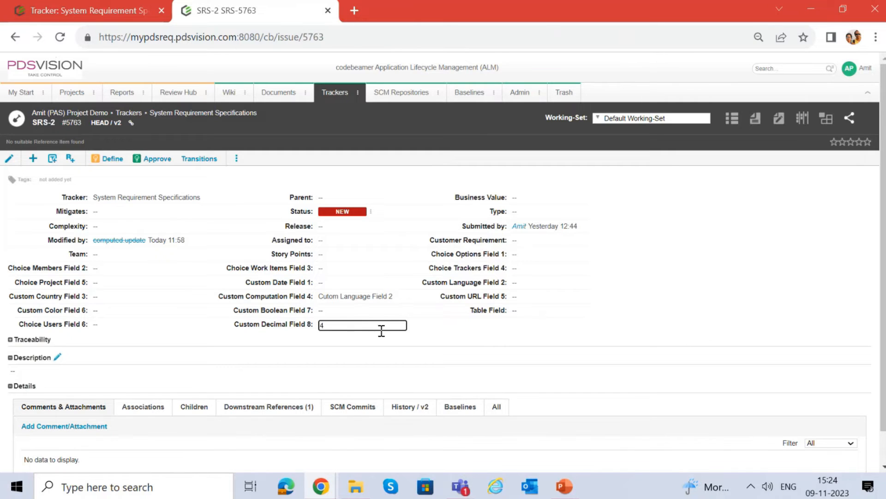
text(45555)
click(335, 298)
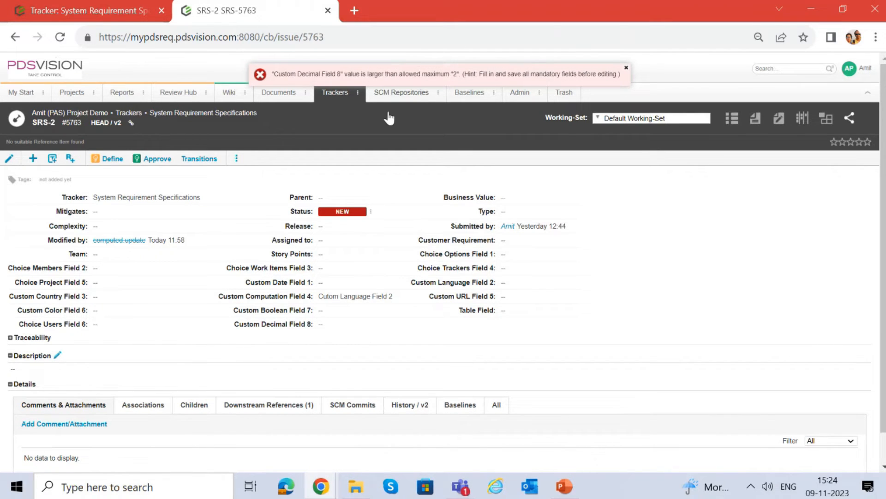
Set Custom Decimal Field 8 on requirement SRS-2 to 2, within its allowed range.
click(328, 330)
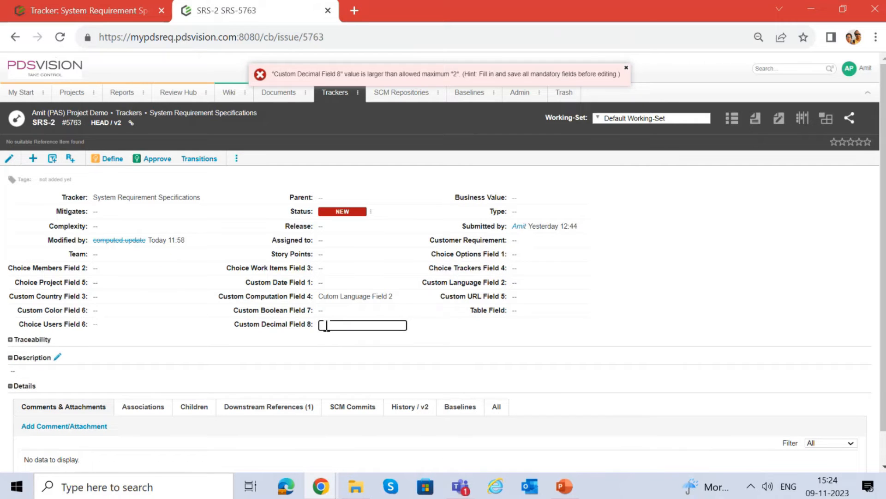
click(398, 349)
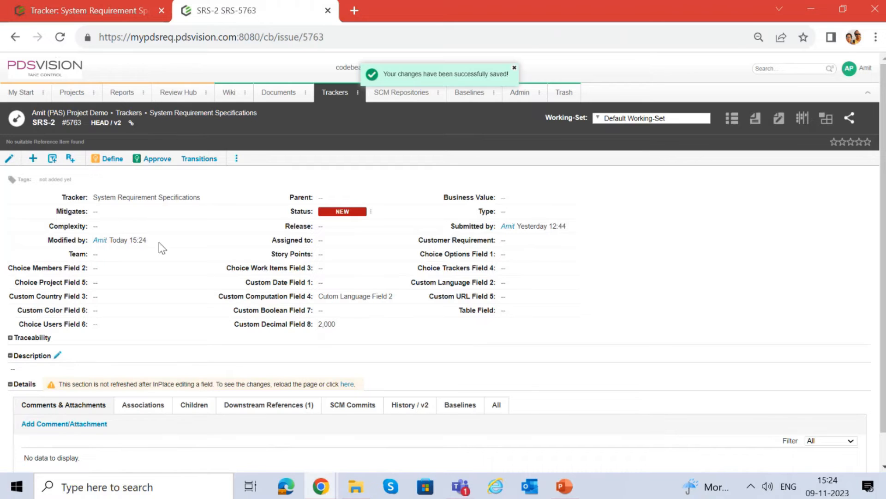
click(101, 1)
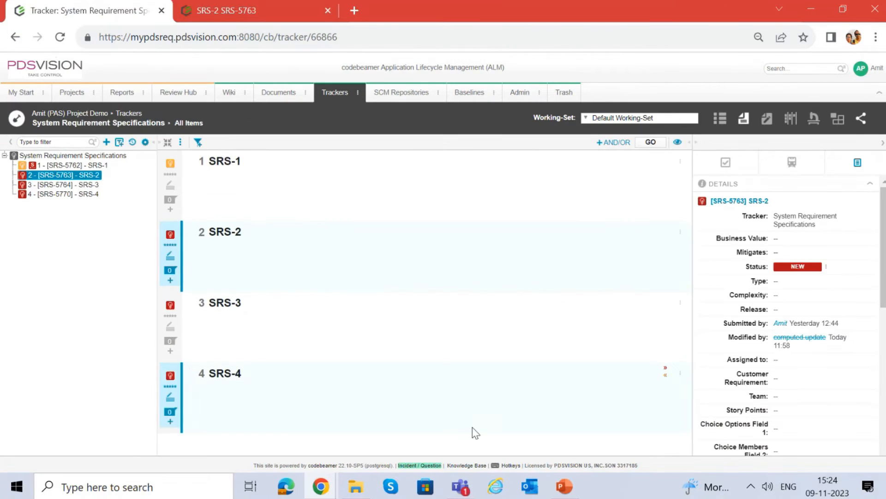
click(260, 9)
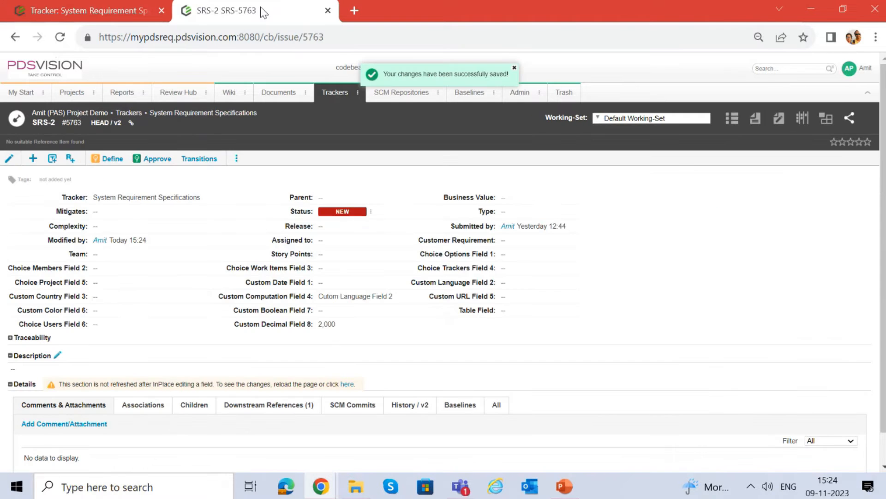
Fill Choice Users Field 6 with the suggested user matching the entered first name and save the value.
click(116, 327)
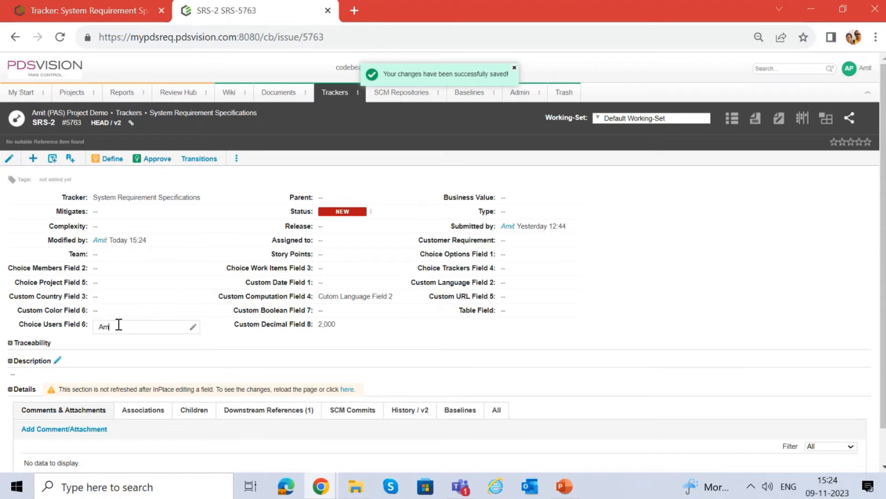
click(135, 347)
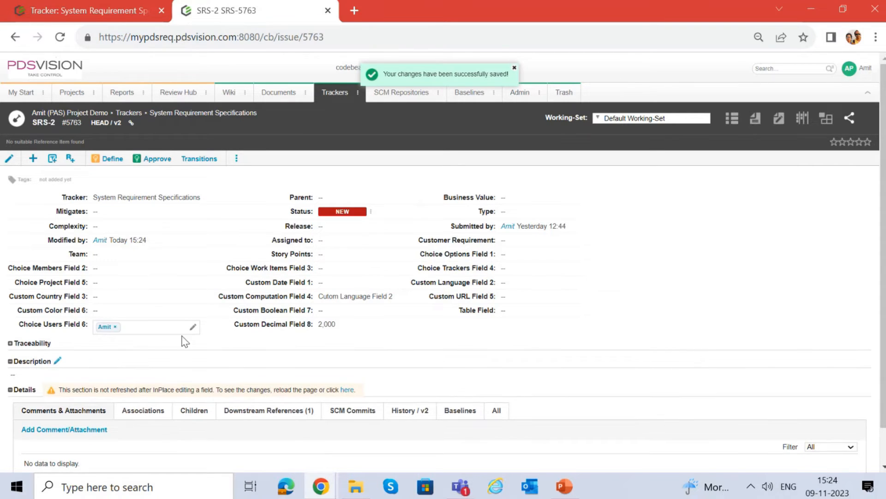
click(595, 256)
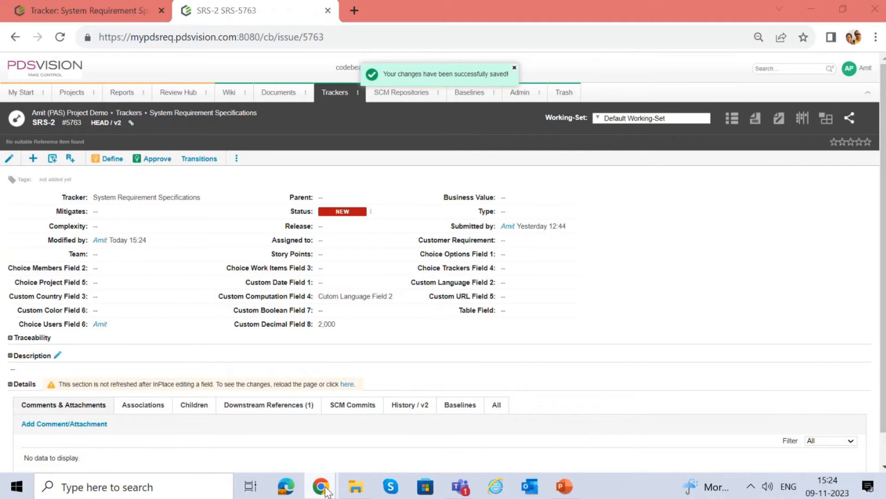
Switch to the tracker's Configuration window and start a new table field labelled Table Demo Field.
mouse_move(321, 490)
click(254, 438)
scroll(92, 406, down, 15)
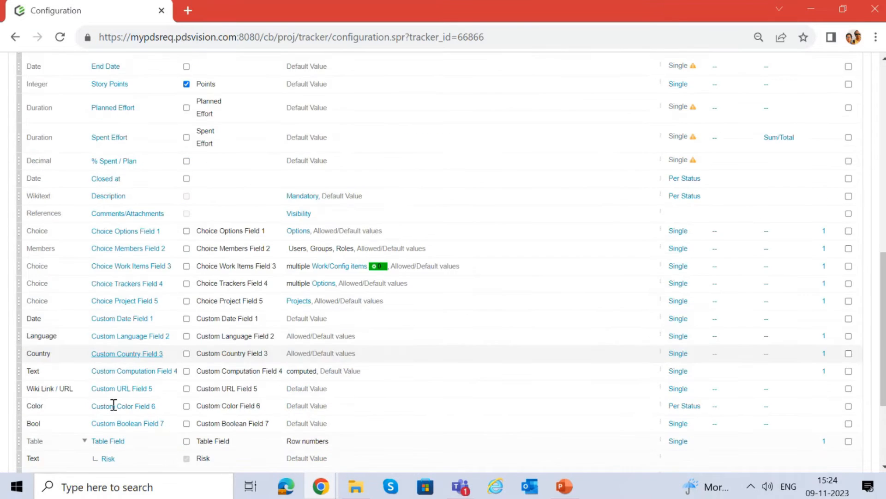
click(58, 435)
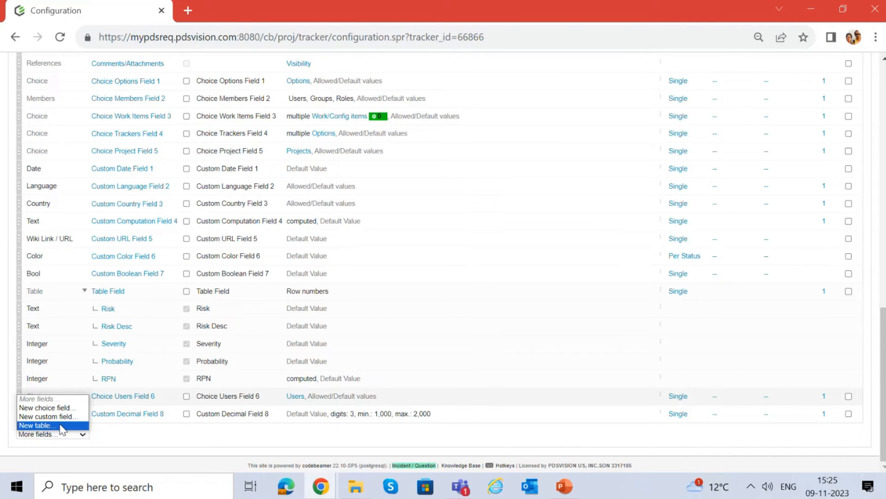
click(60, 426)
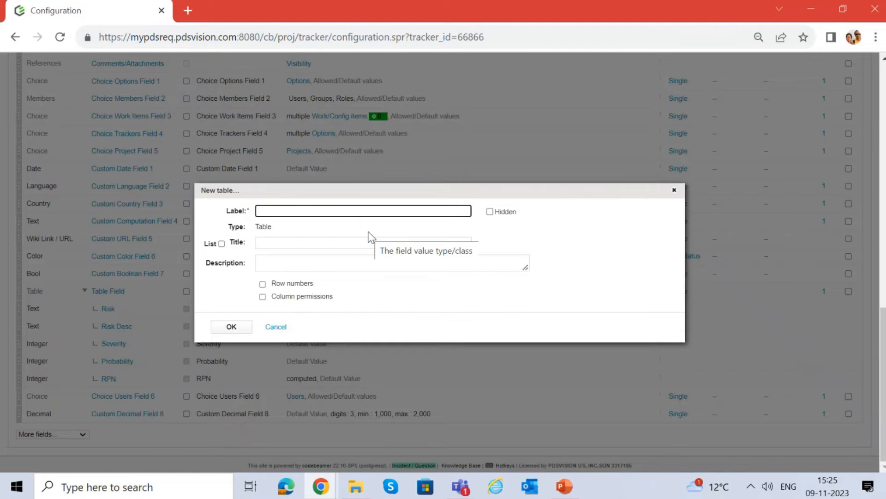
text(Table Demo Field)
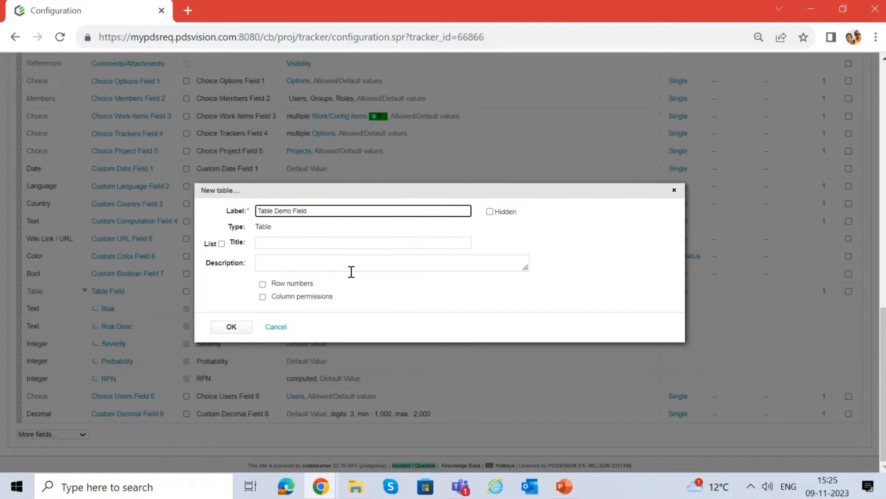
Copy the label Table Demo Field into the table's title, enable row numbers and add the table.
drag(328, 211, 241, 212)
key(ctrl+c)
click(274, 241)
key(ctrl+v)
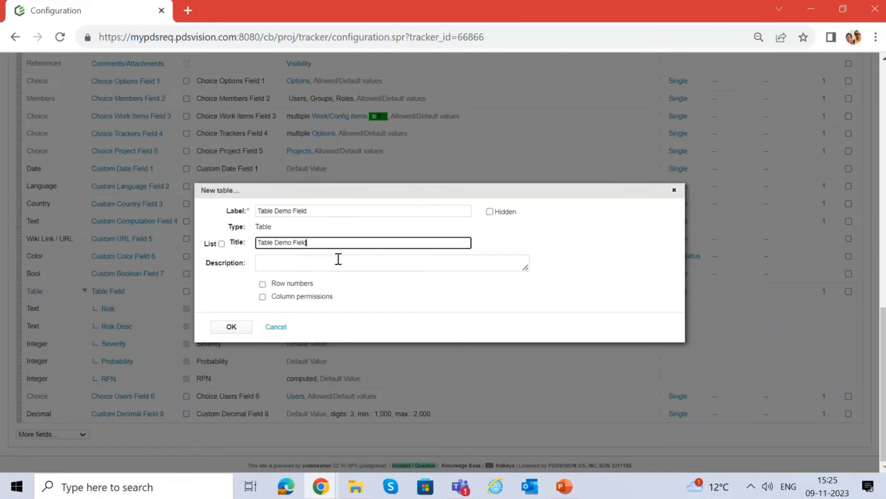
click(264, 285)
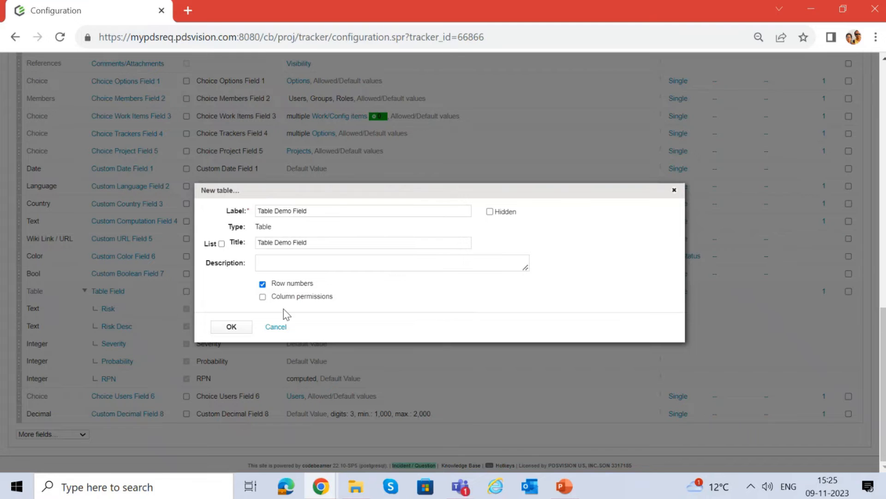
click(231, 327)
Save the tracker configuration with the new Table Demo Field.
scroll(215, 294, up, 1)
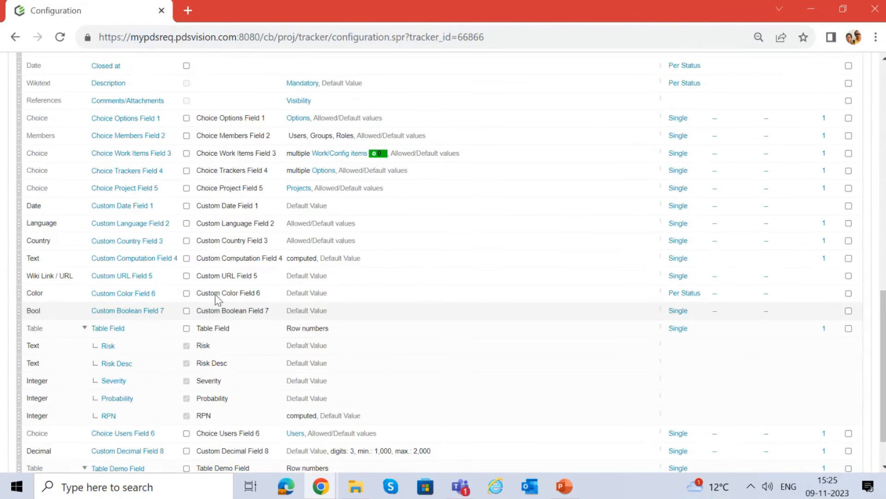
scroll(215, 295, up, 15)
click(37, 170)
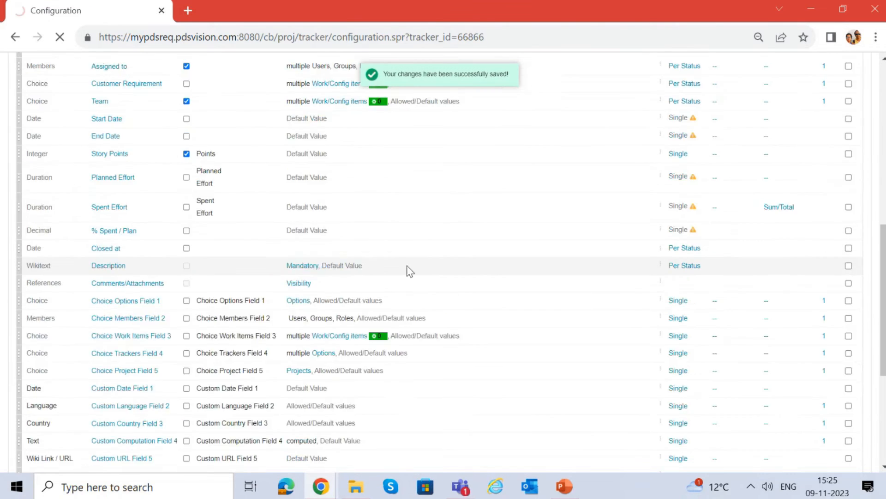
Start a new column in Table Demo Field labelled EmpNumber and set its type to Integer.
scroll(395, 283, down, 15)
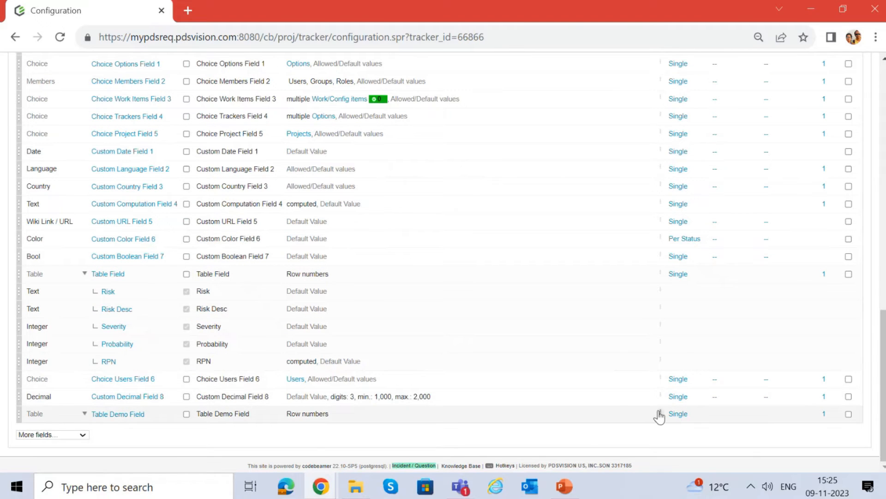
click(660, 414)
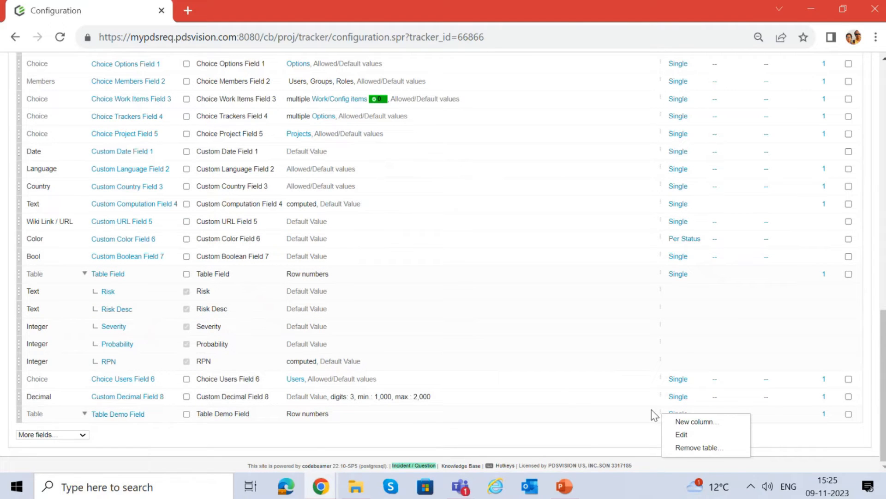
click(692, 422)
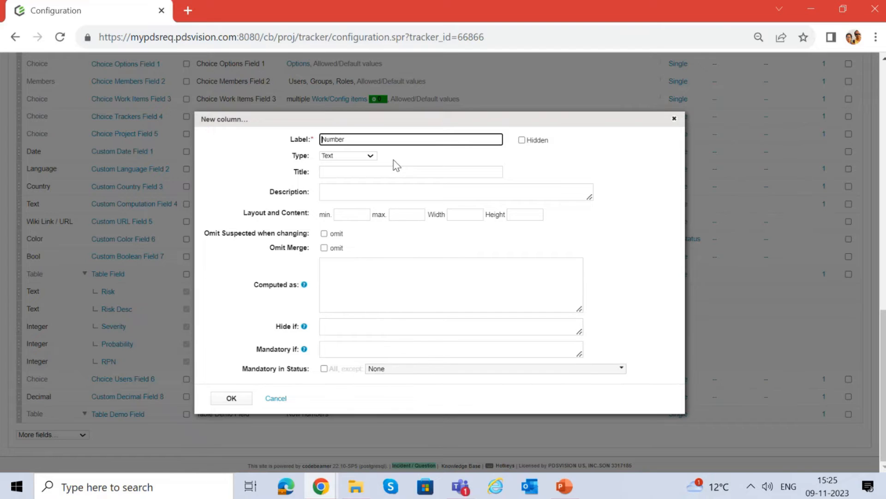
text(Emp)
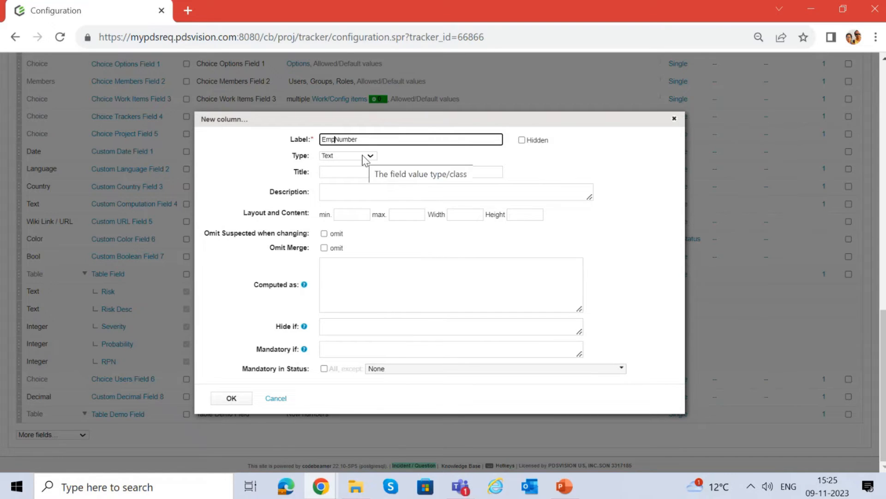
click(364, 157)
click(354, 173)
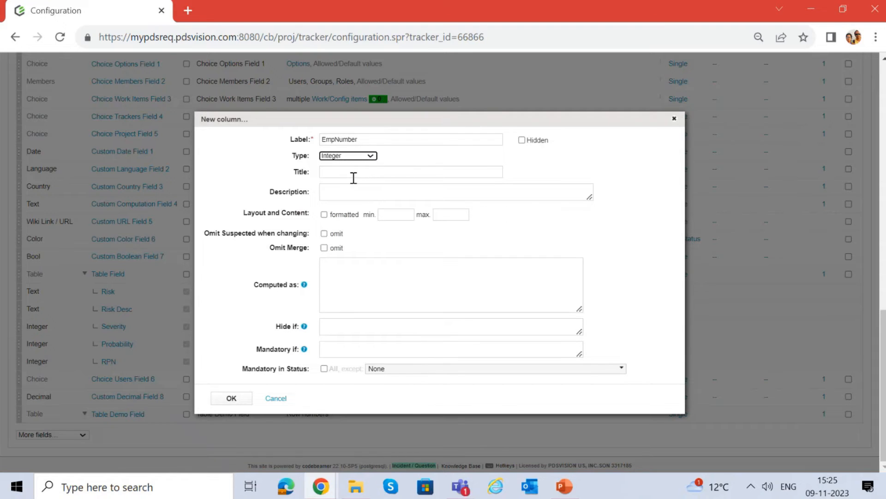
Copy the label EmpNumber into the column's title and add the column to the table.
click(353, 177)
double_click(343, 138)
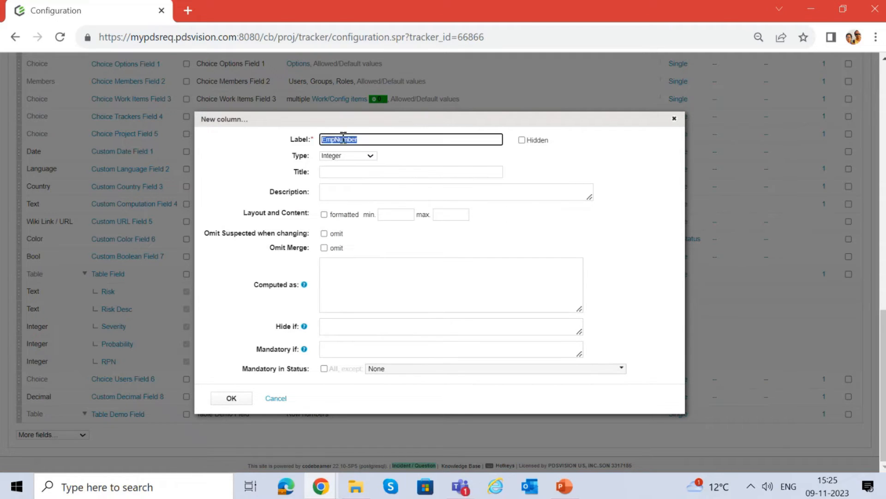
key(ctrl+c)
click(351, 172)
key(ctrl+v)
click(355, 272)
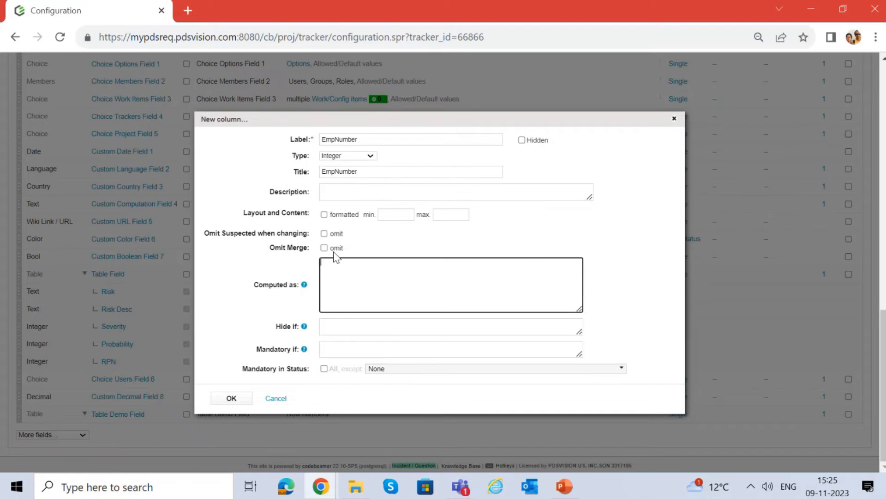
click(232, 399)
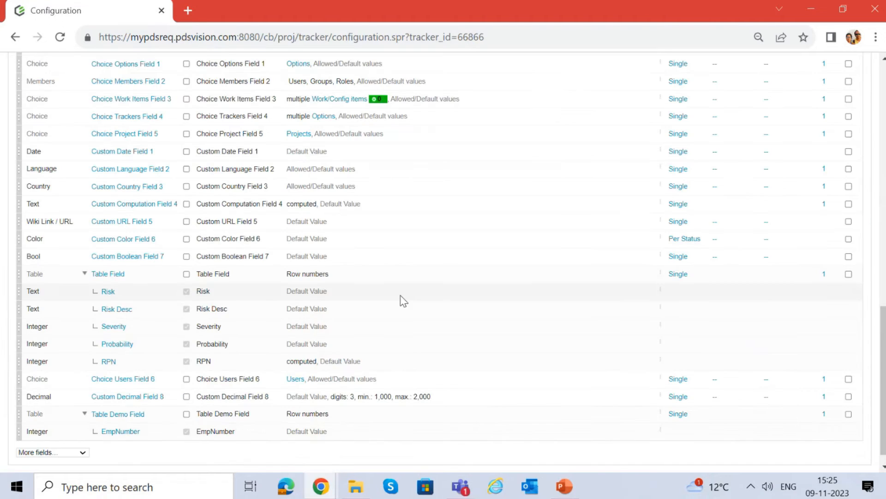
Start another column in Table Demo Field labelled EmpName, keeping the type Text.
scroll(118, 420, down, 1)
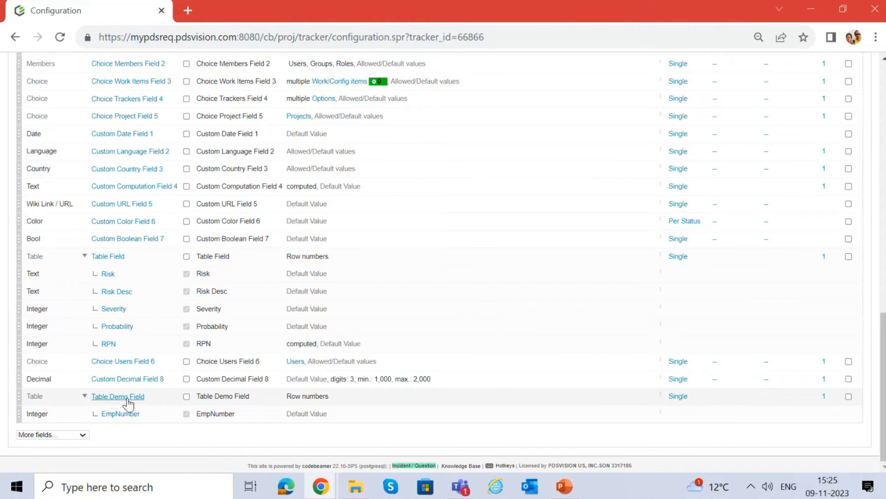
click(662, 397)
click(695, 409)
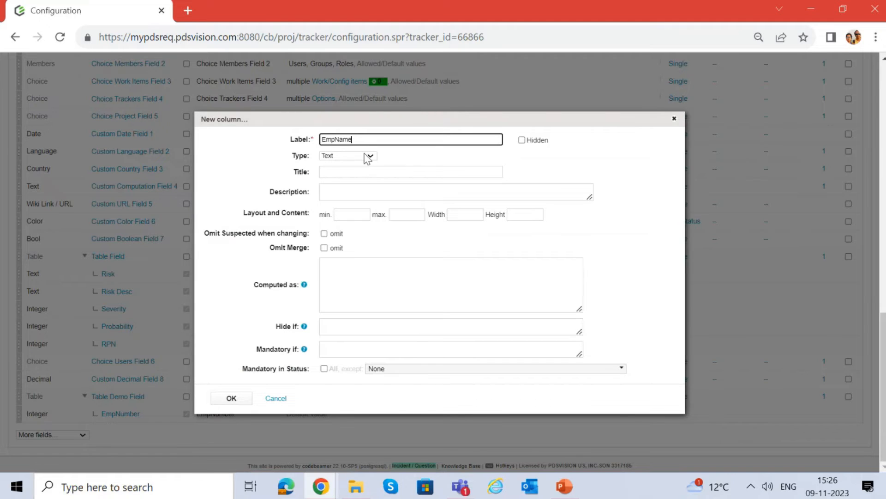
click(359, 156)
click(357, 161)
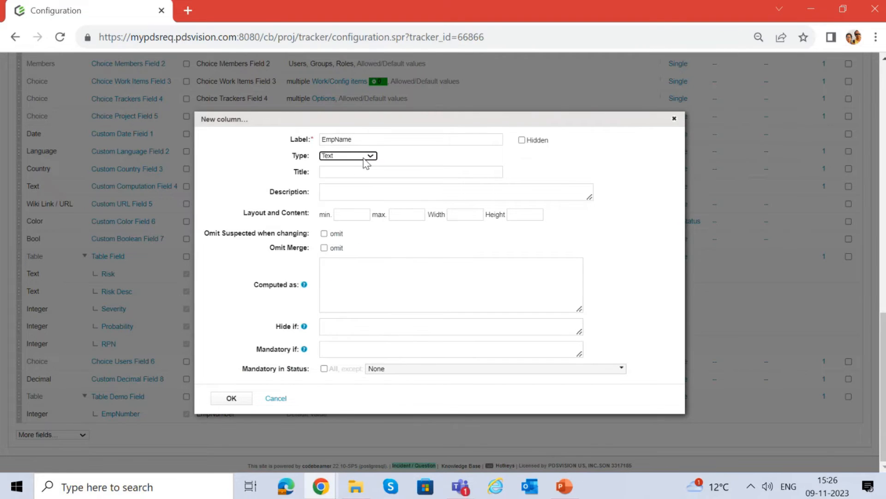
Use EmpName as the column's title too and add the column to Table Demo Field.
drag(368, 138, 317, 138)
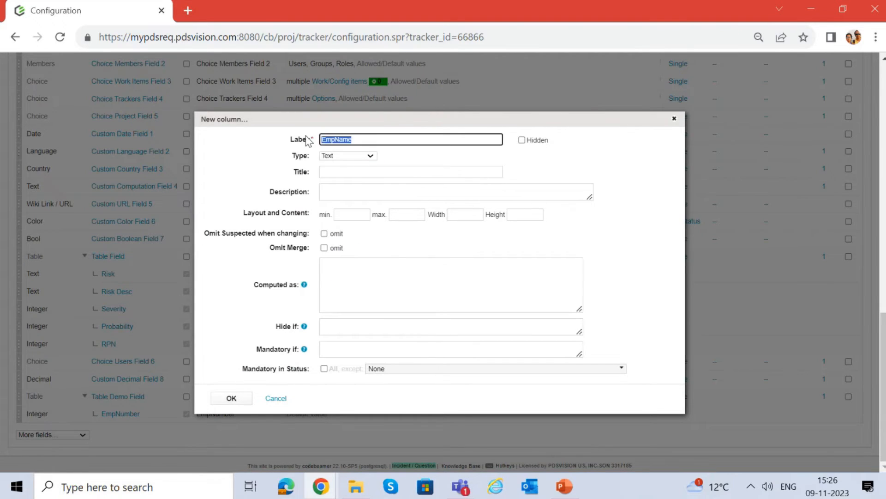
click(331, 171)
key(ctrl+v)
click(415, 287)
click(233, 398)
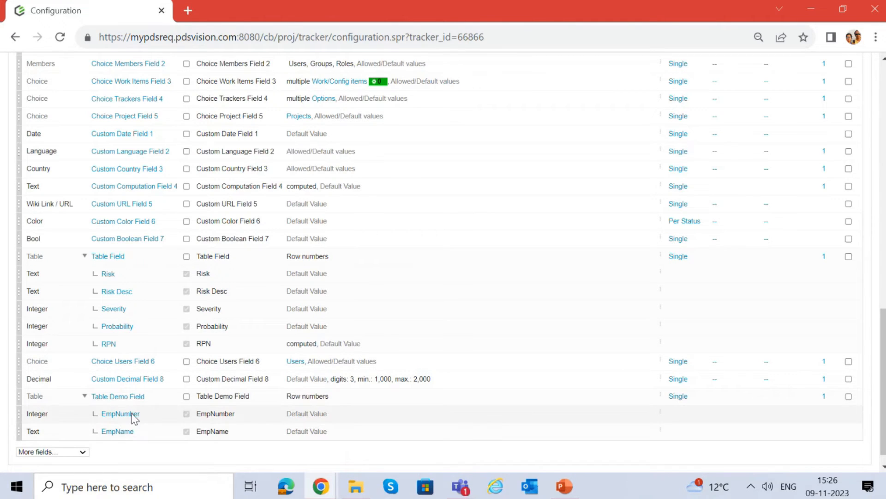
Save the tracker configuration with the EmpNumber and EmpName columns and switch back to the SRS-2 page.
scroll(206, 293, up, 15)
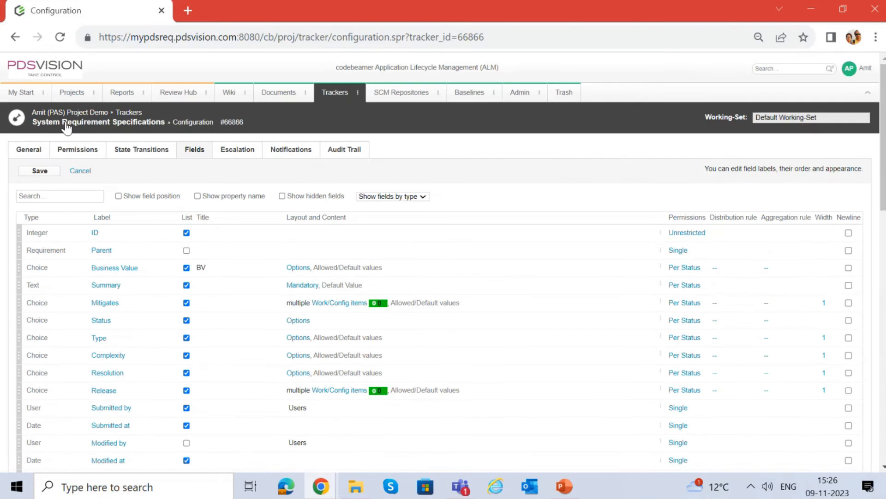
click(40, 171)
mouse_move(321, 486)
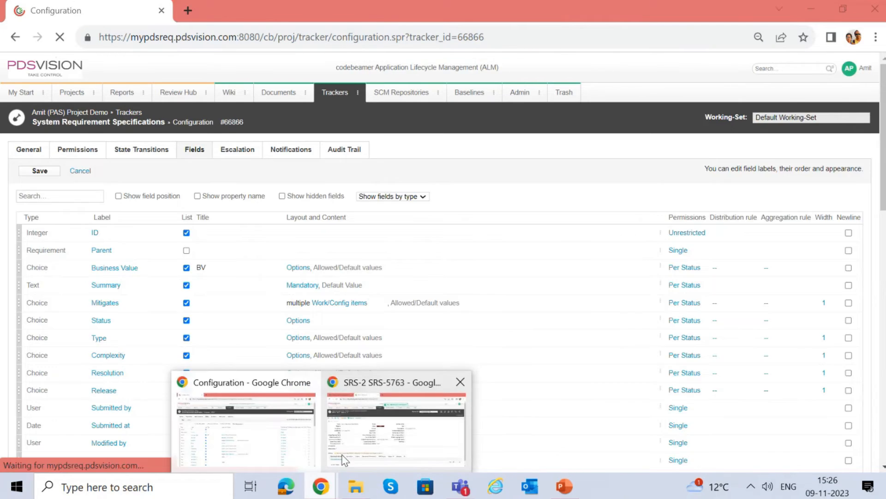
click(344, 460)
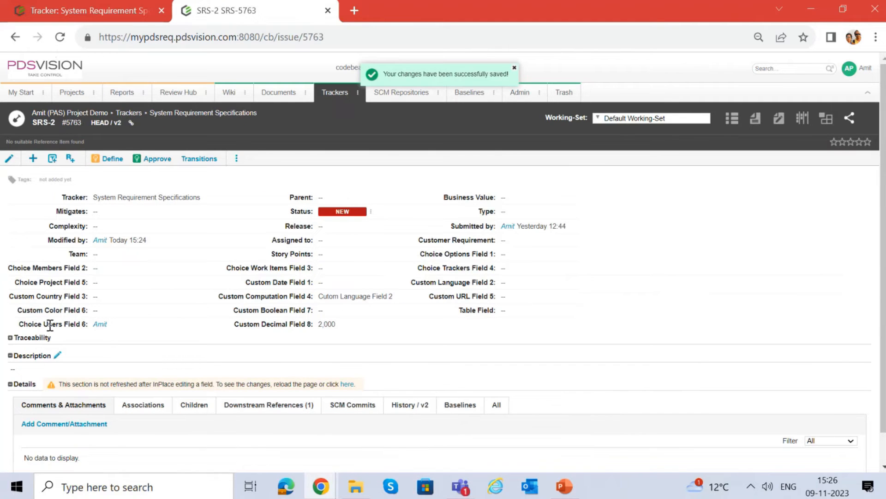
drag(35, 326, 86, 325)
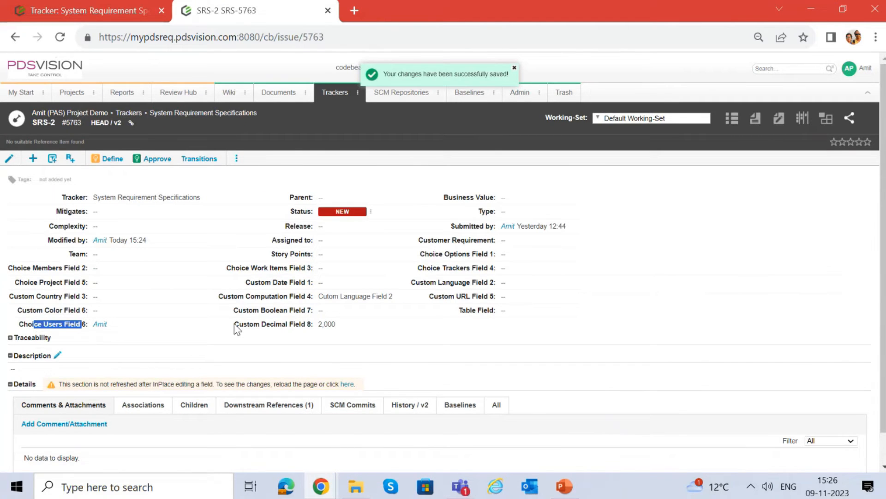
Reload the SRS-2 page and locate Table Demo Field among the item's fields.
drag(238, 324, 307, 323)
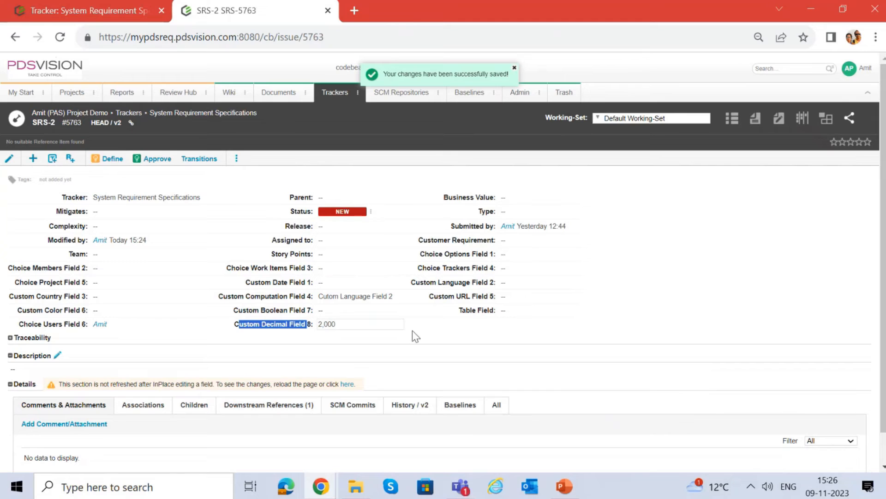
click(57, 38)
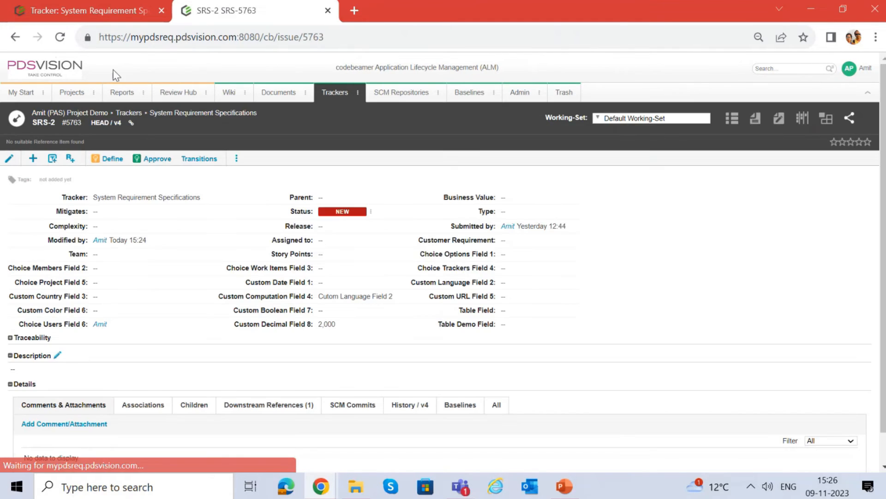
drag(446, 326, 495, 326)
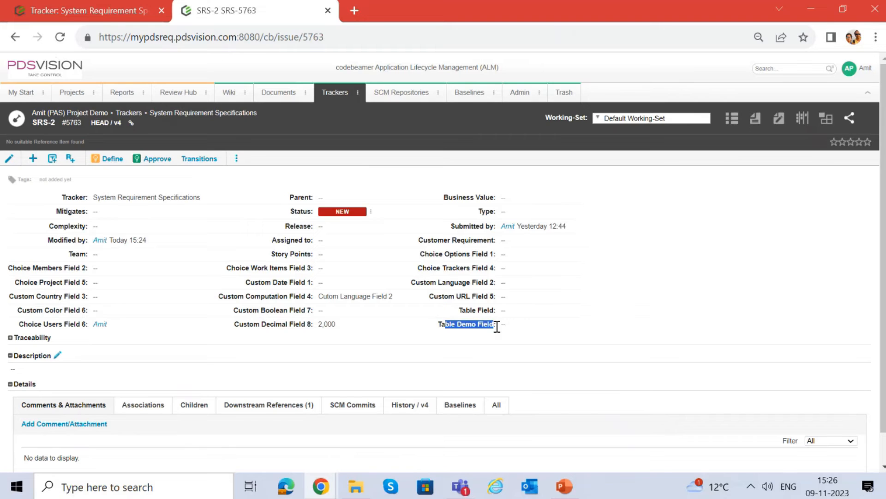
Add a row to Table Demo Field on SRS-2 with the employee's number as EmpNumber and full name as EmpName, and save it.
click(527, 325)
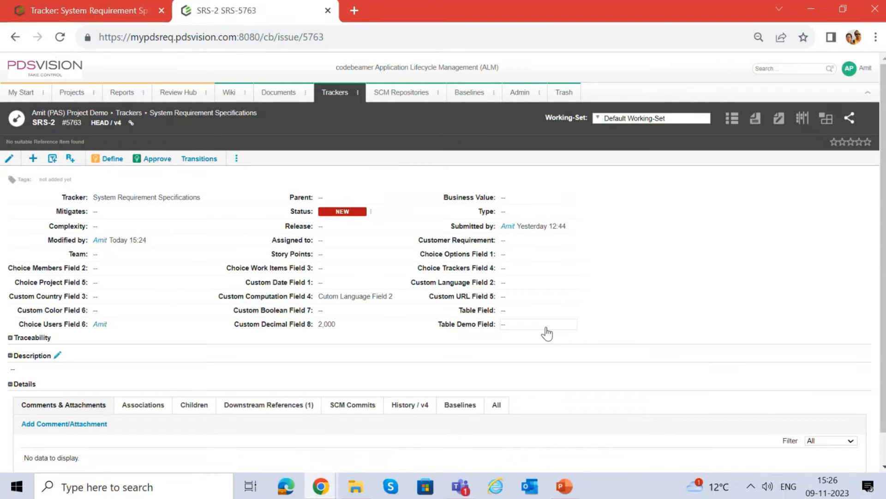
double_click(546, 329)
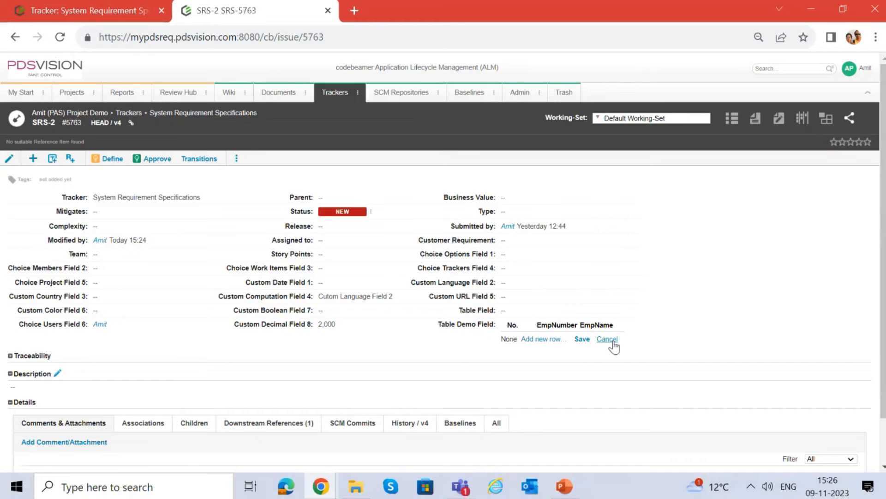
click(546, 340)
click(321, 157)
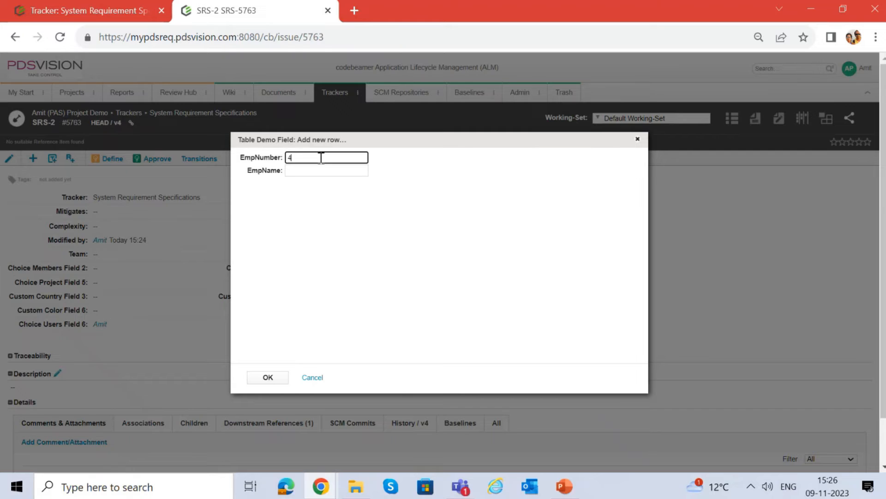
text(4747)
key(Tab)
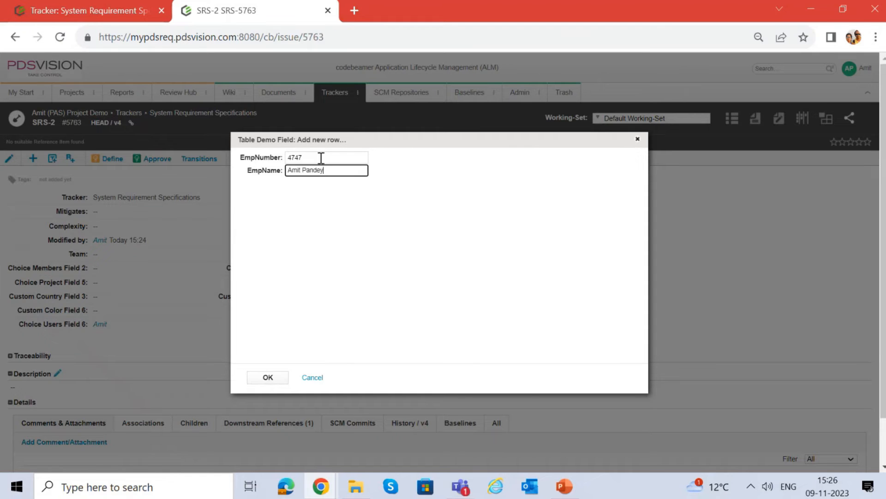
click(267, 378)
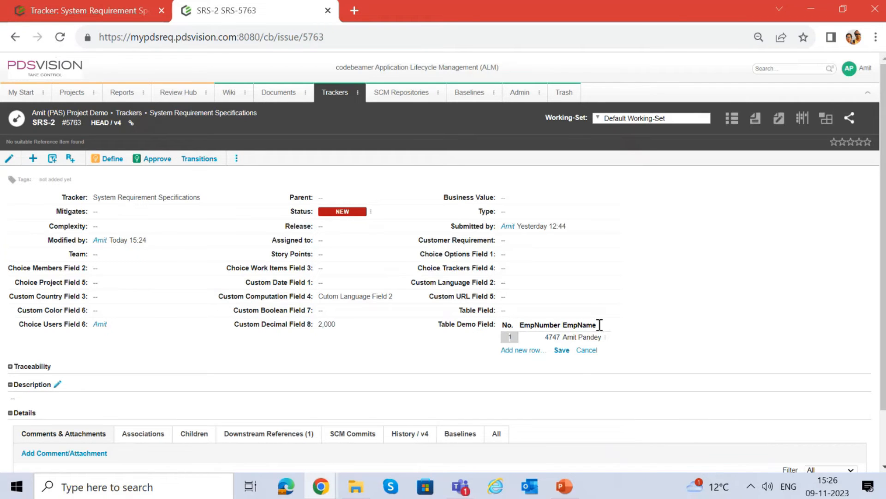
click(562, 350)
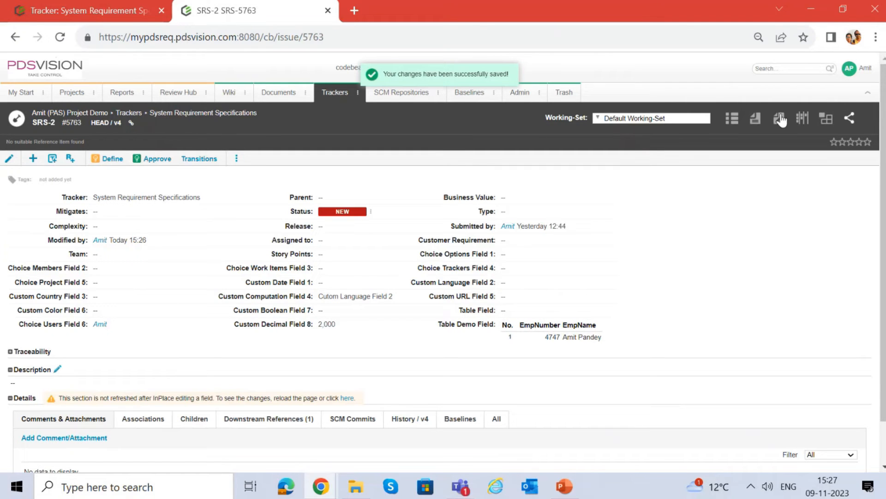
Arrange the tracker configuration and SRS-2 windows side by side, with the configuration showing the choice and custom fields.
click(842, 10)
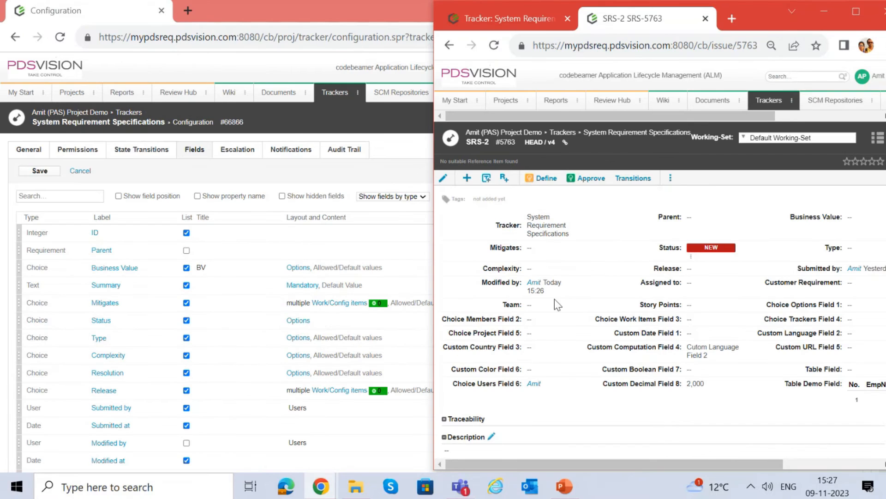
click(360, 234)
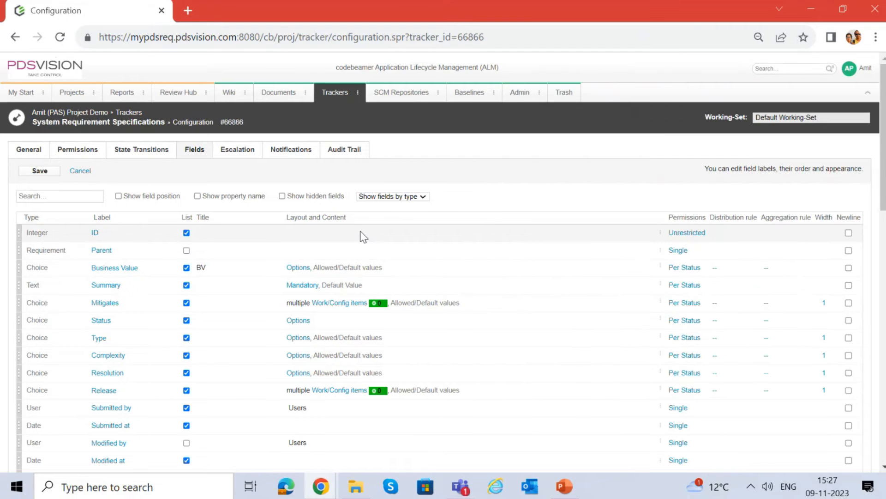
click(833, 9)
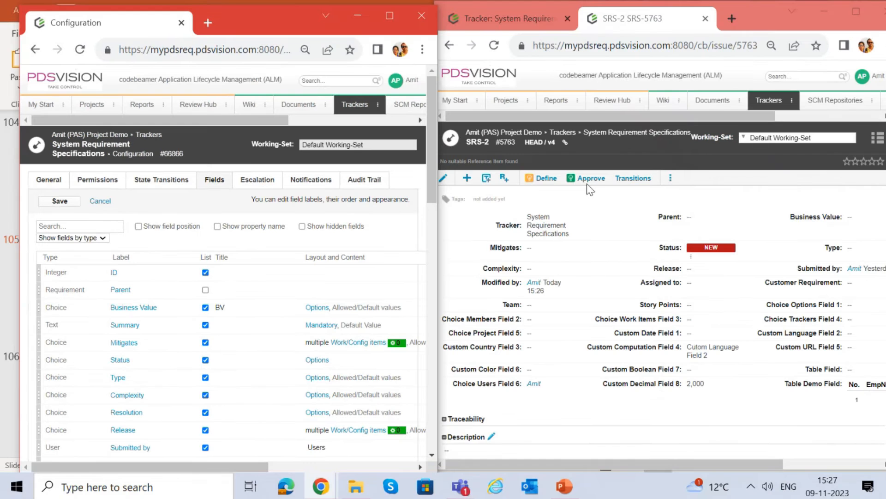
drag(275, 25, 255, 14)
scroll(292, 286, down, 15)
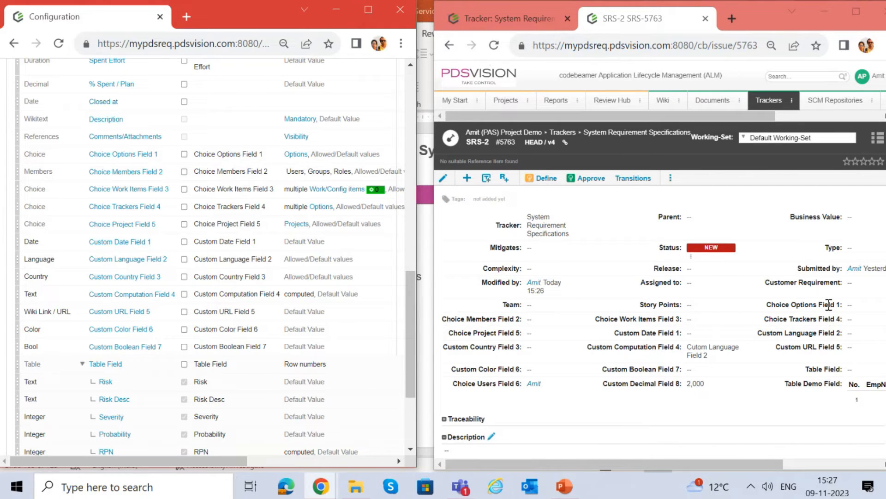
Examine the options offered by Choice Options Field 1 on SRS-2 without choosing one, and bring the SRS-2 window fully into view.
click(853, 315)
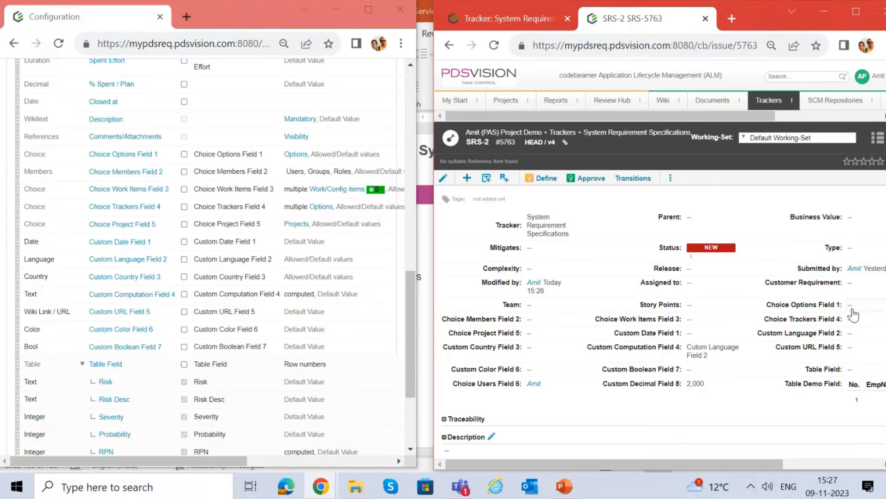
click(853, 315)
click(860, 307)
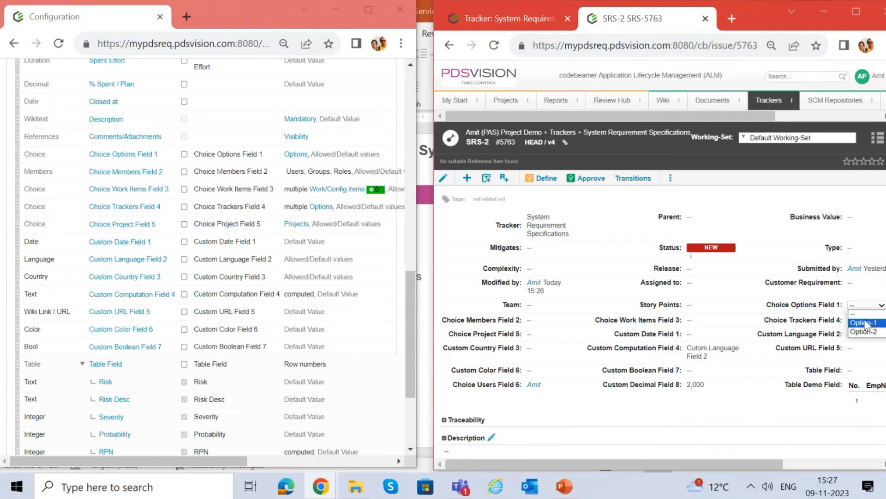
click(748, 211)
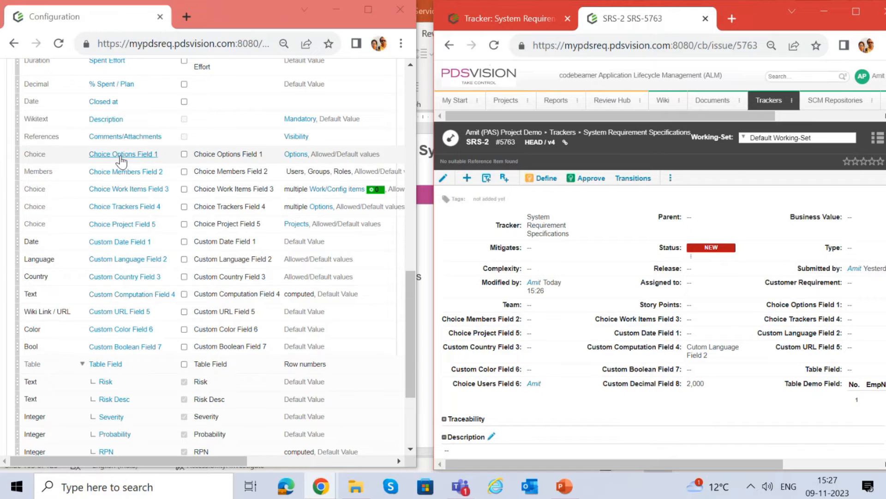
drag(750, 12, 718, 12)
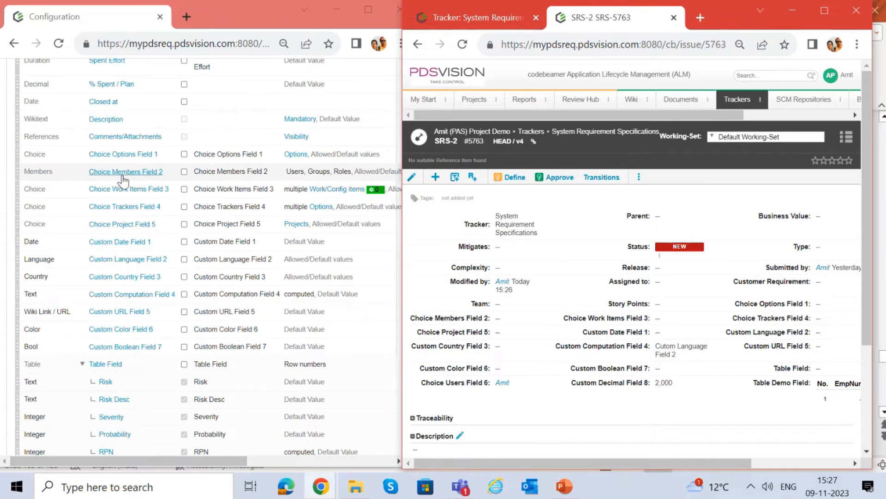
Examine the settings of Choice Members Field 2 in a widened configuration window, close them and return to the side-by-side view.
click(124, 176)
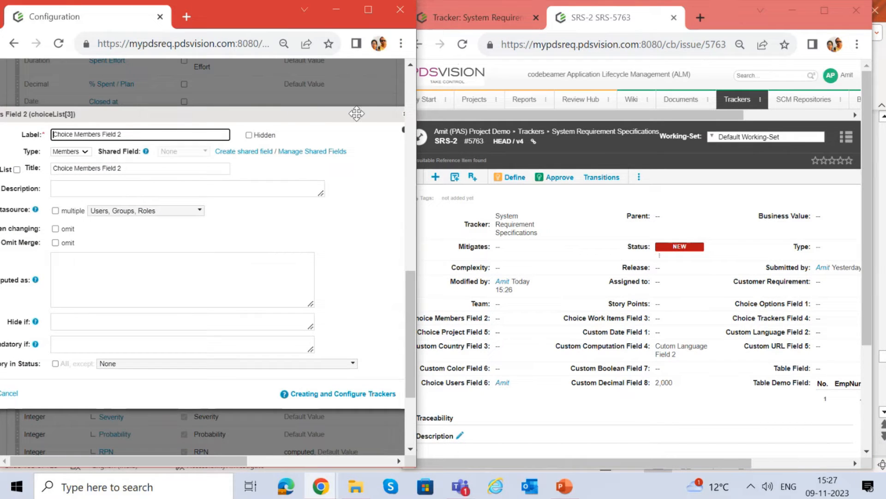
click(380, 116)
drag(379, 115, 340, 119)
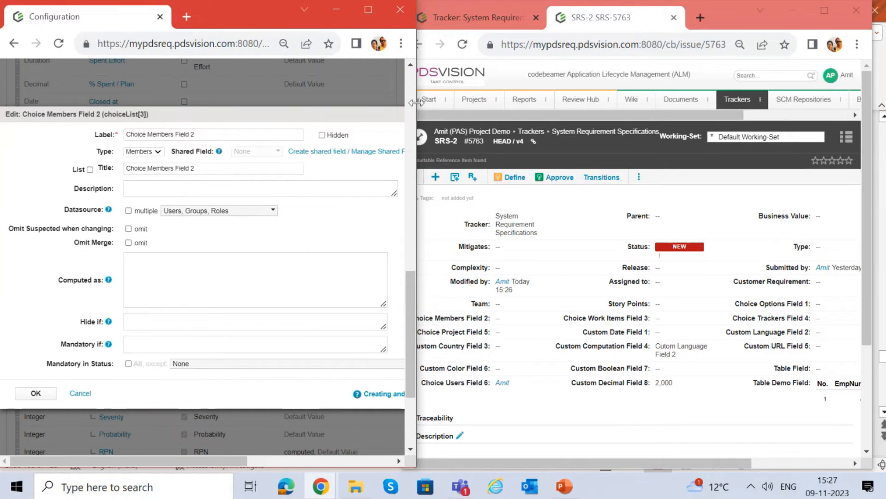
drag(418, 101, 474, 105)
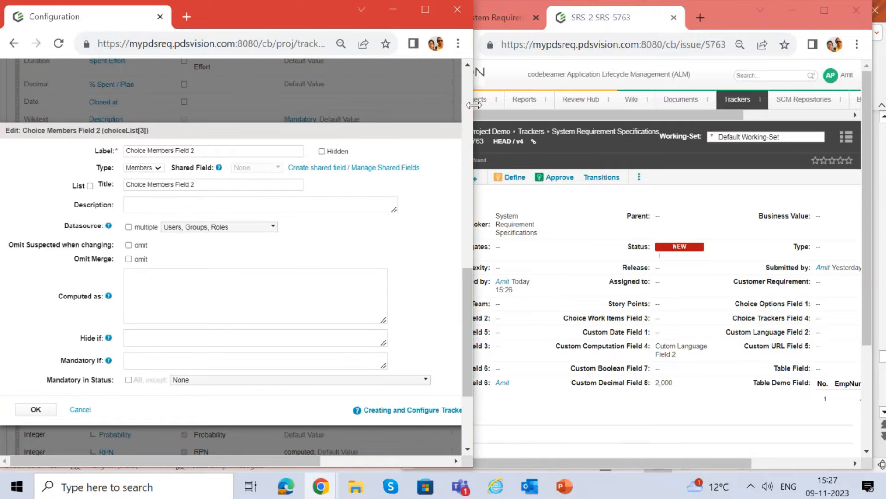
click(428, 10)
click(479, 135)
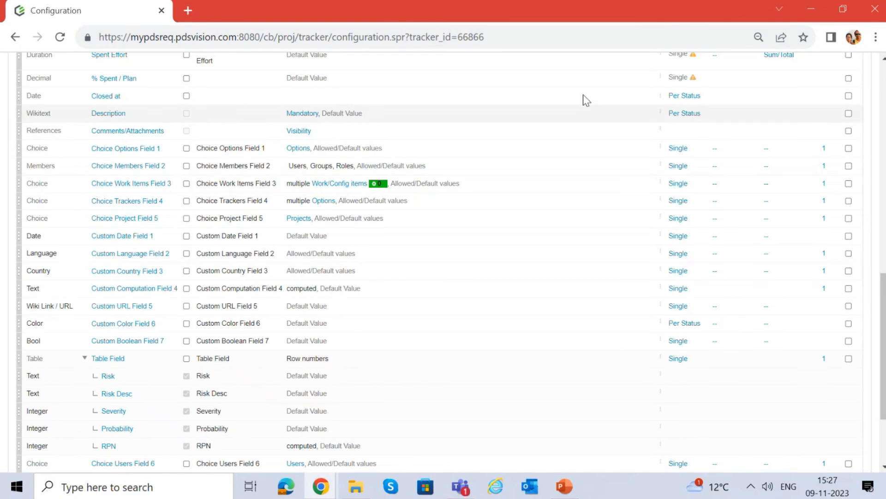
click(844, 8)
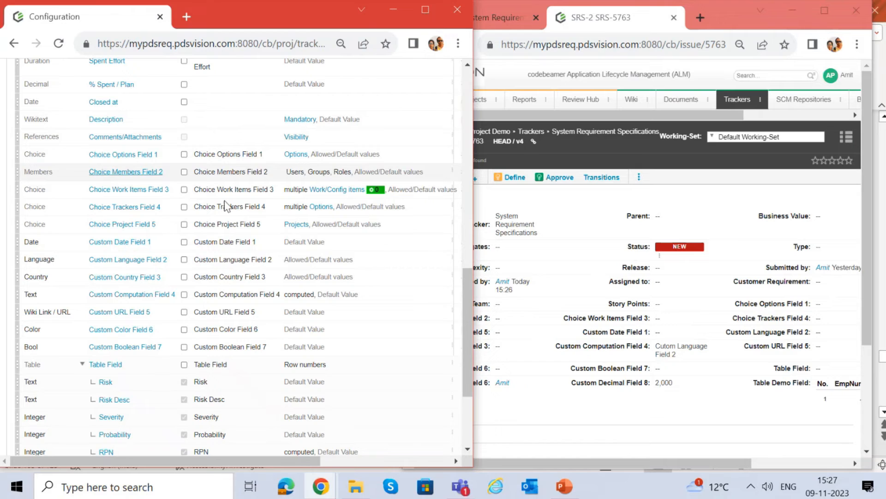
Find a member by first name for Choice Members Field 2 on SRS-2, assign that person and save the field.
click(684, 218)
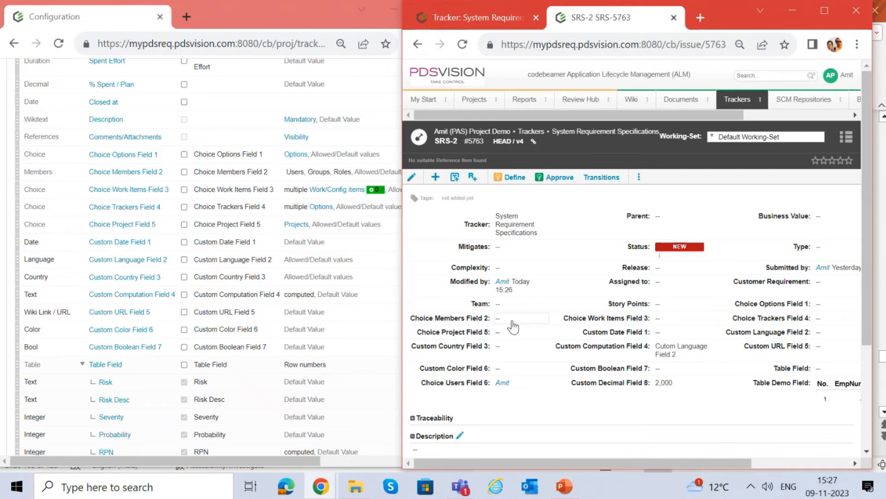
click(513, 323)
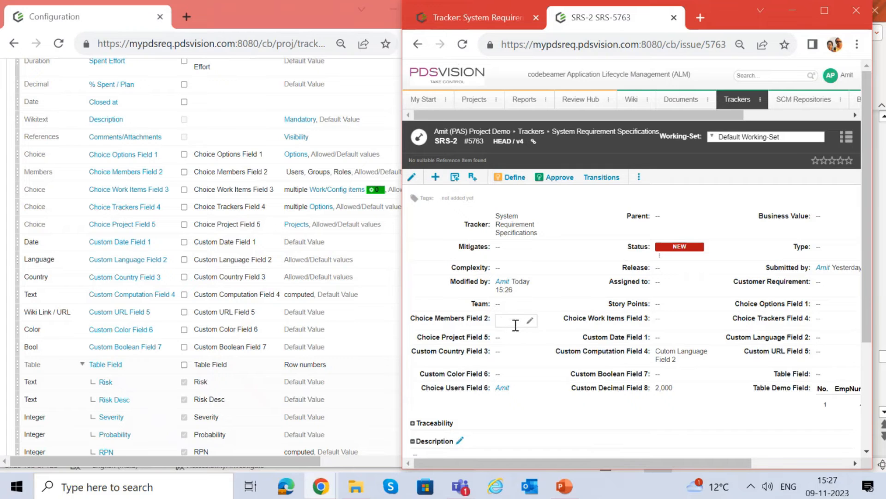
text(vij)
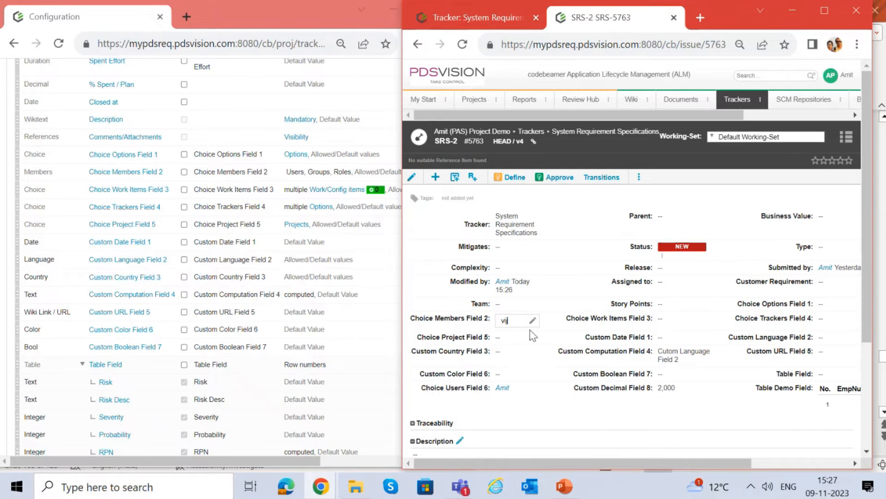
click(520, 346)
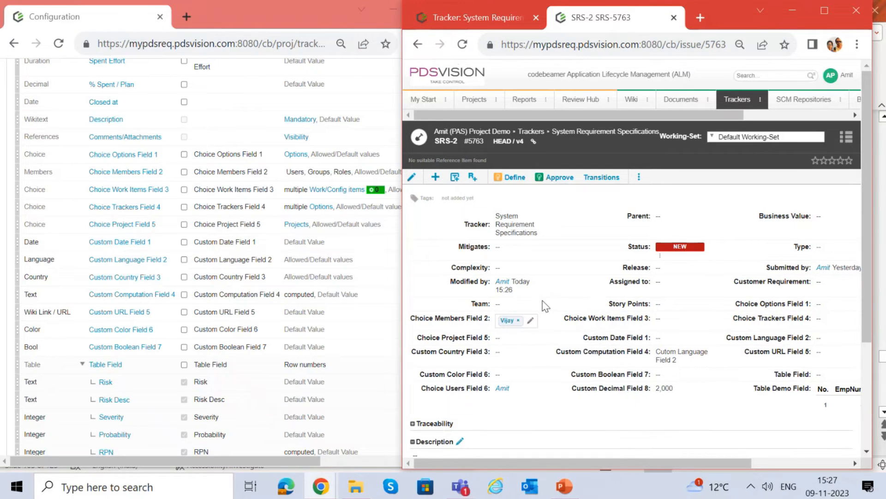
click(571, 238)
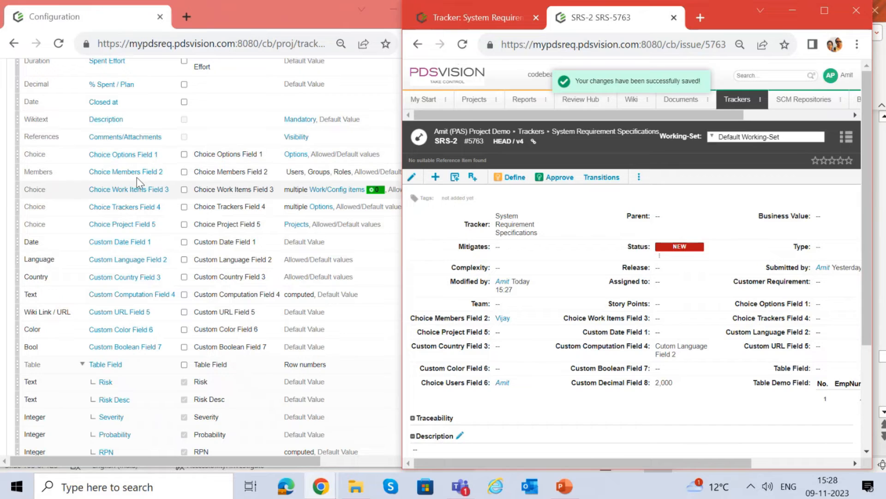
Examine the datasource settings of Choice Work Items Field 3 in the configuration, close them and check the field's tracker relations.
click(129, 190)
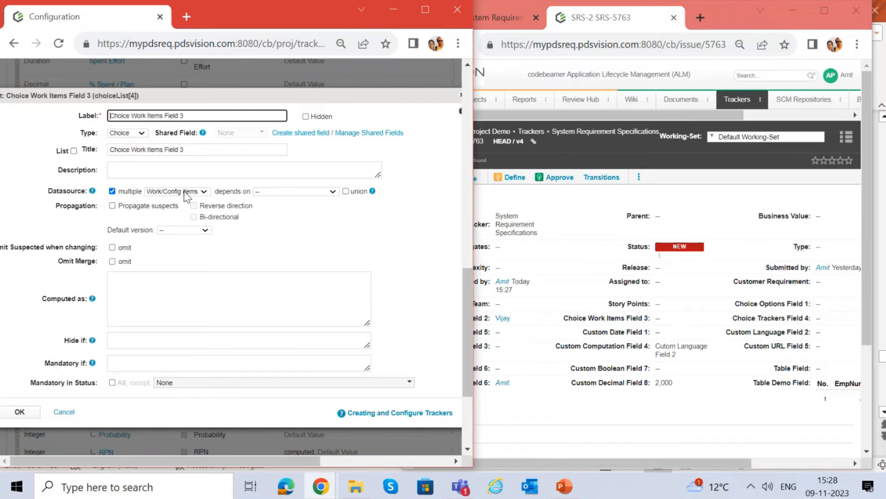
click(464, 96)
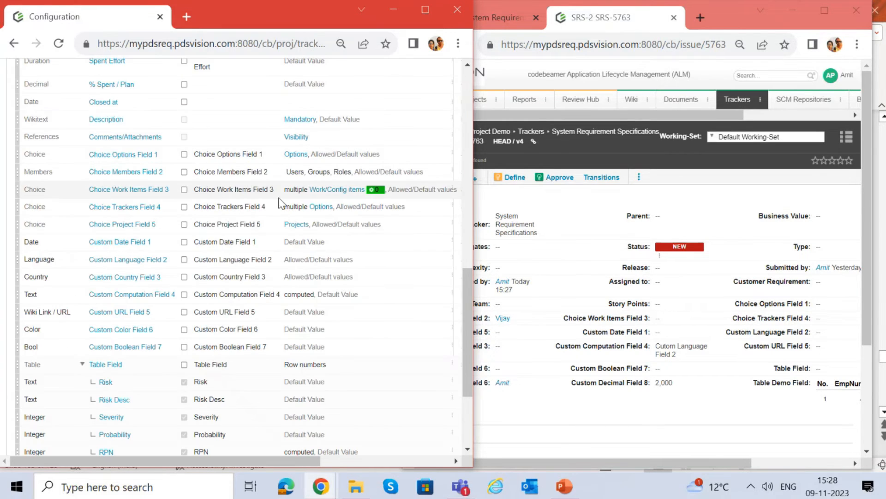
mouse_move(321, 197)
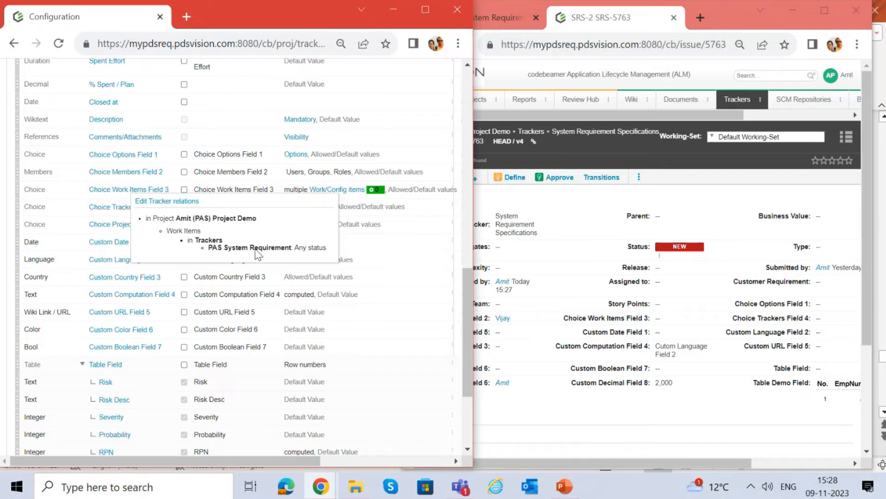
Add the work item System Req 2 to Choice Work Items Field 3 on SRS-2 and save the field.
click(719, 198)
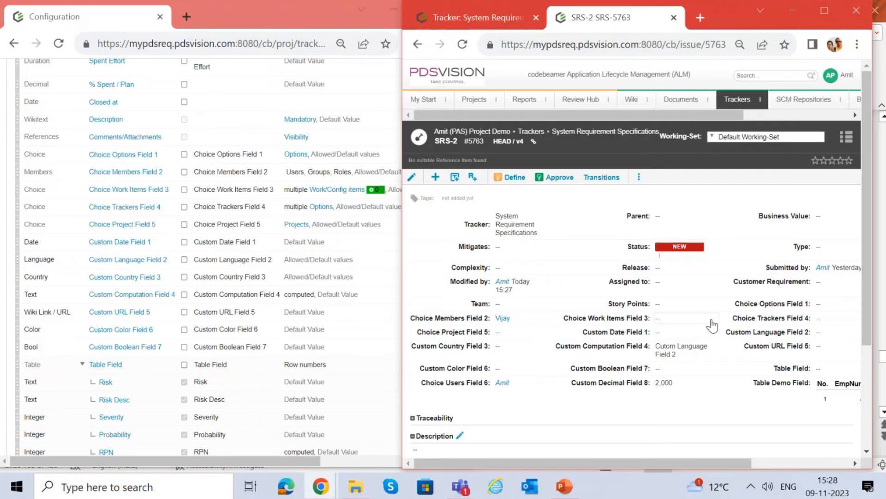
click(699, 318)
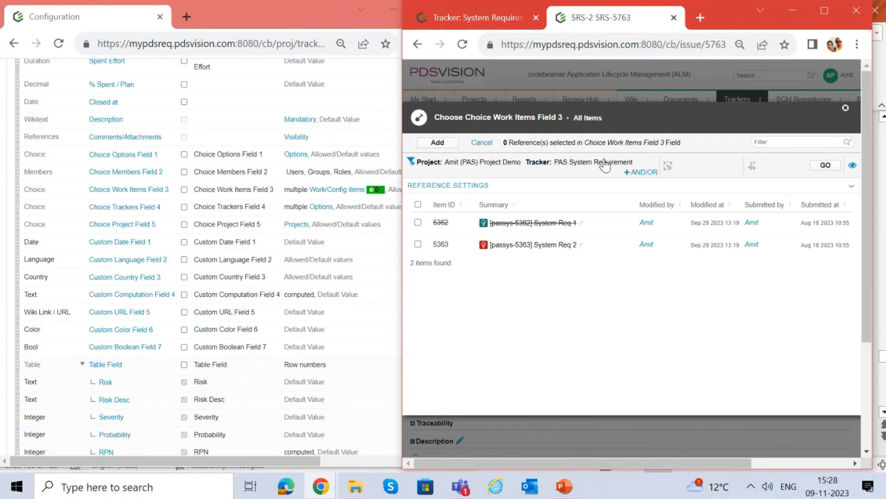
click(418, 244)
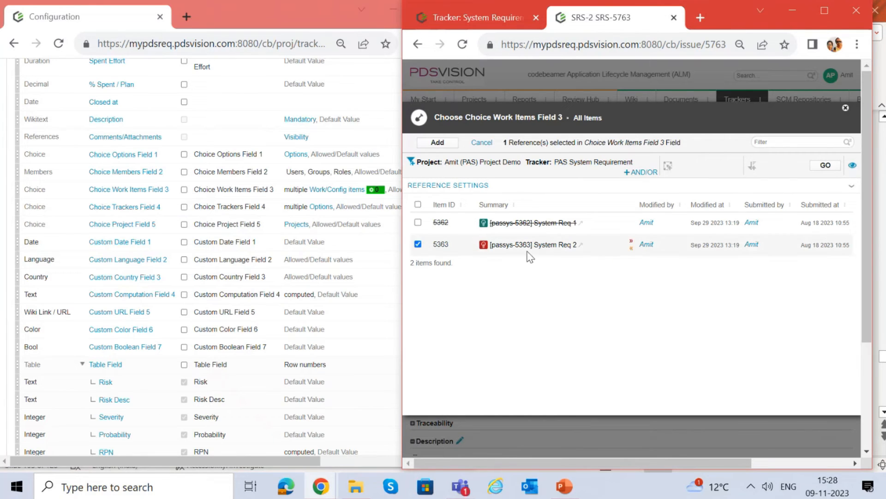
click(438, 143)
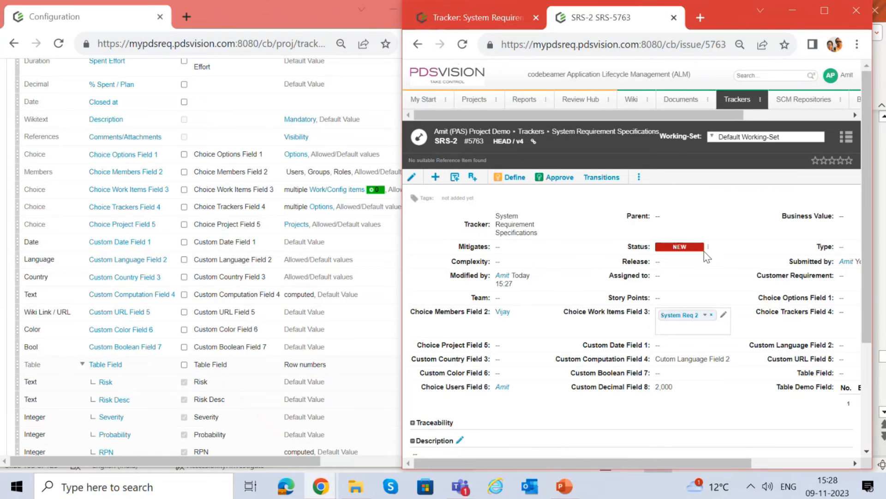
click(704, 251)
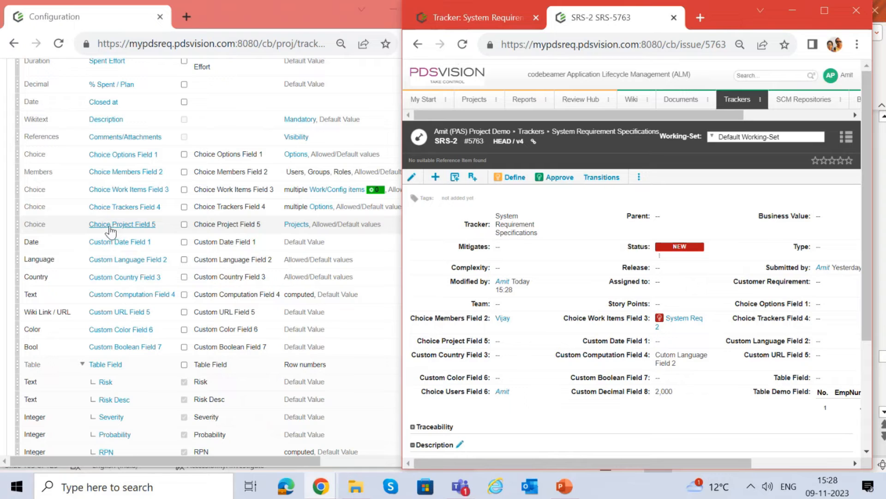
Examine the type and datasource options of Choice Project Field 5 in the configuration and close its settings without changes.
click(121, 226)
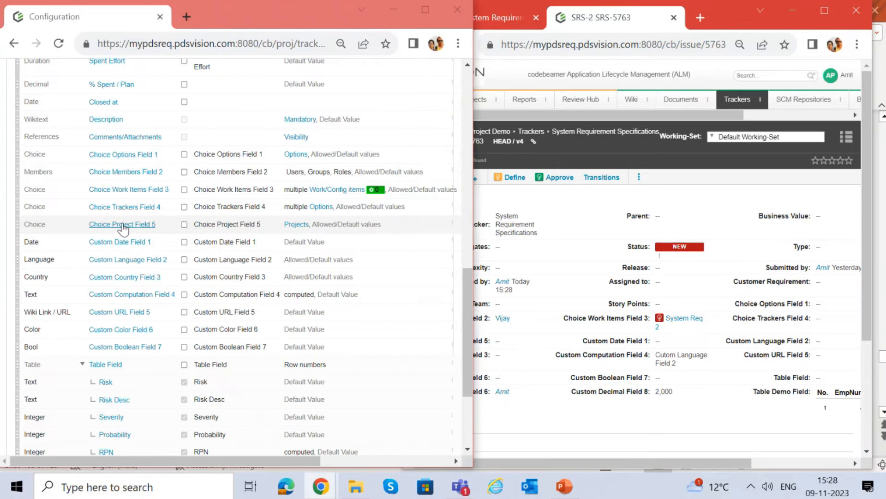
click(126, 154)
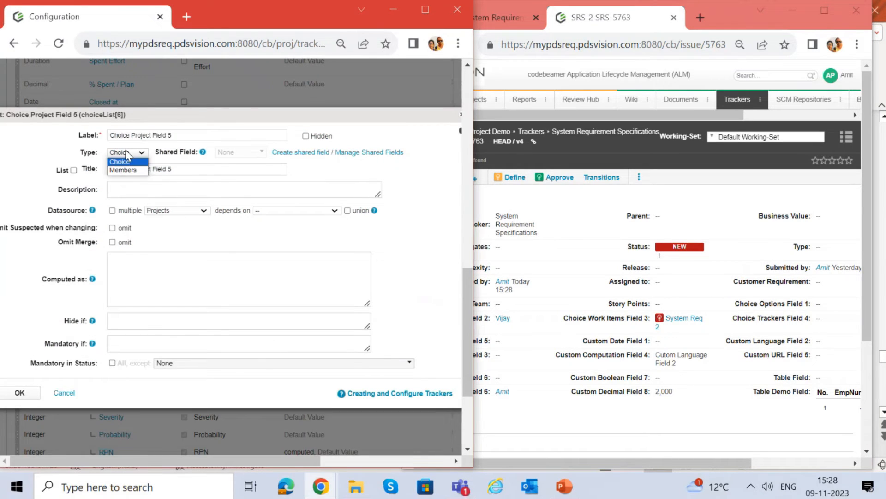
click(125, 162)
click(167, 211)
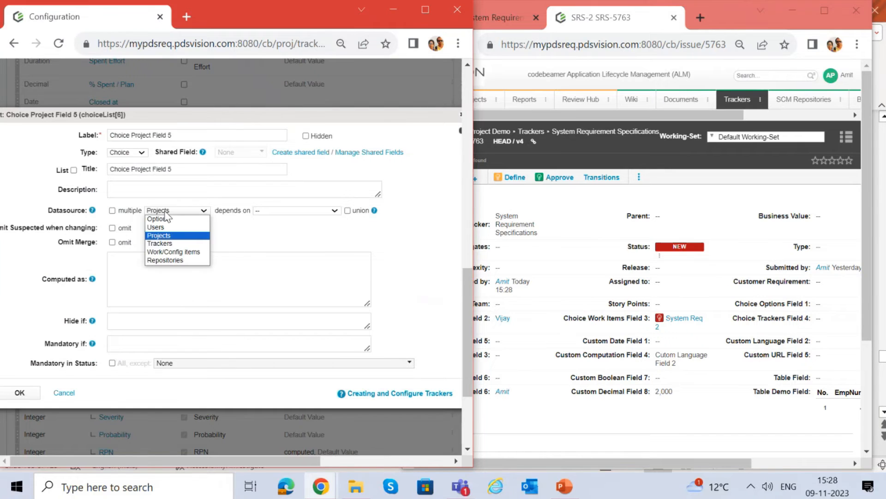
click(167, 211)
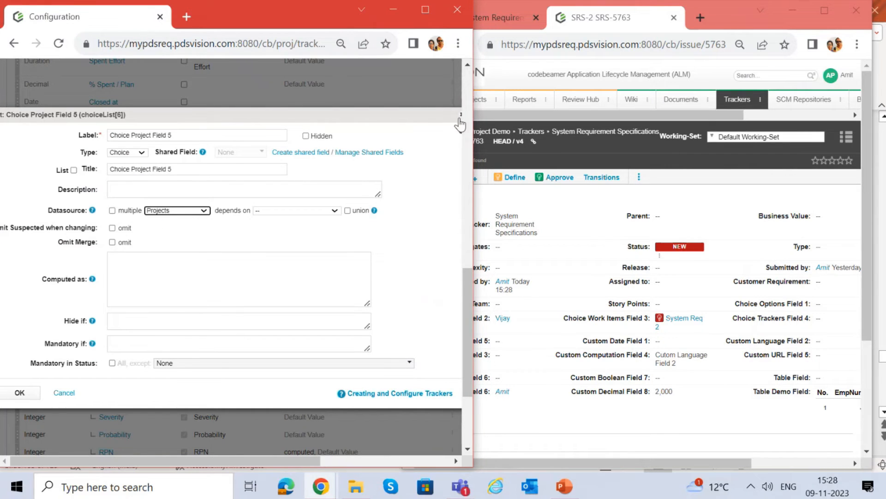
click(459, 119)
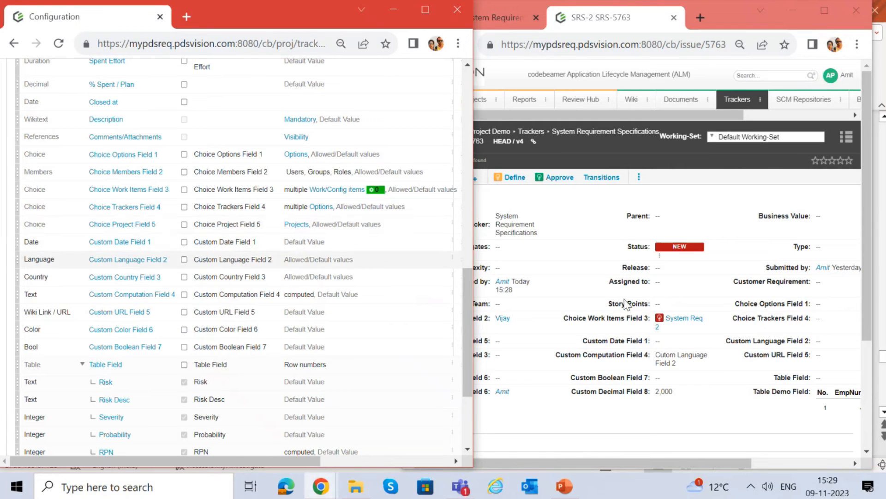
Assign the Auto Demo (Blank) project to Choice Project Field 5 on SRS-2 and save the field.
click(682, 199)
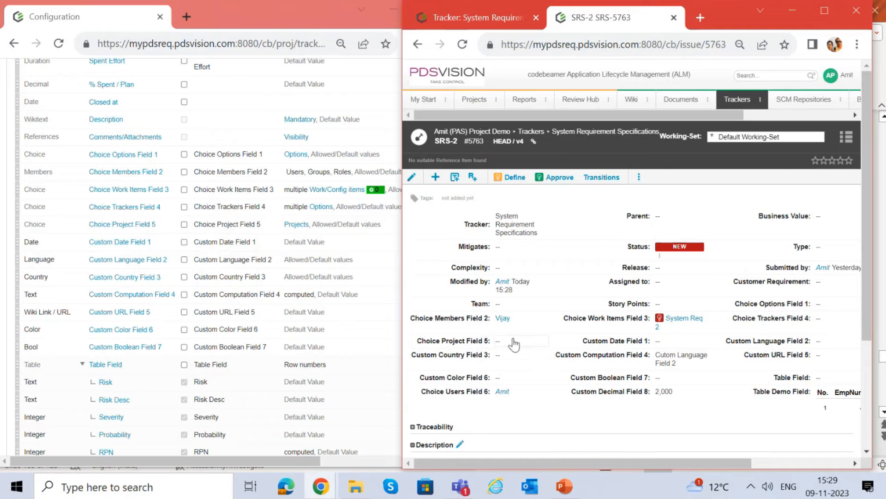
click(514, 343)
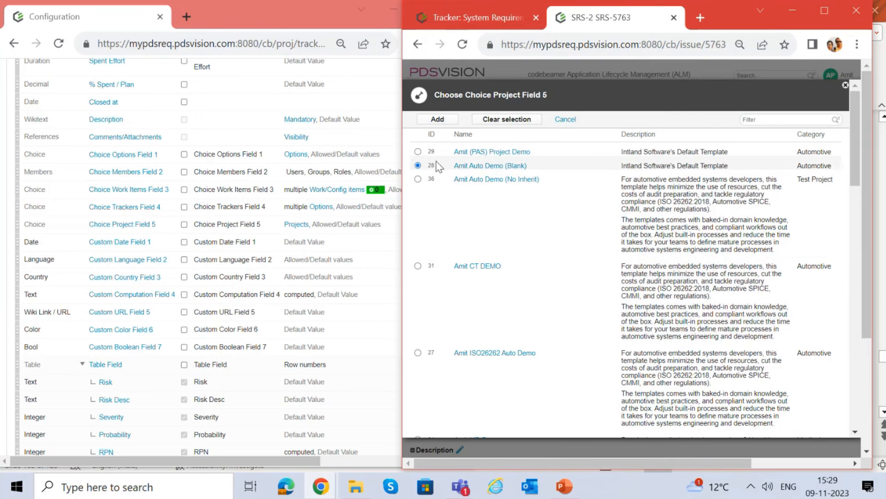
click(446, 122)
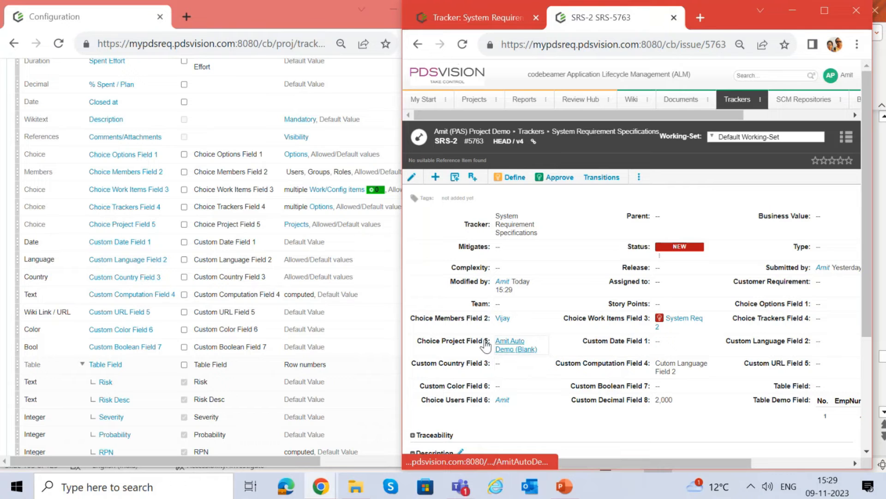
Examine the settings of Custom Language Field 2 and Custom Country Field 3 in the configuration, closing each without changes.
scroll(115, 277, down, 1)
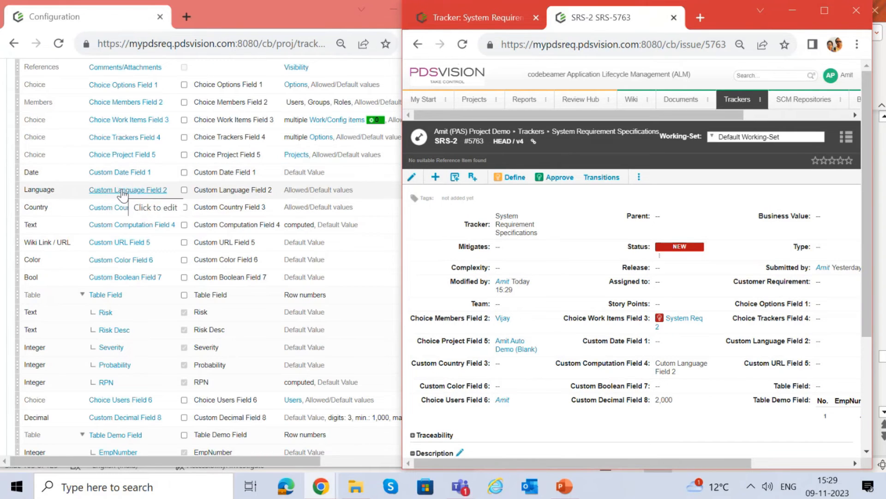
click(123, 193)
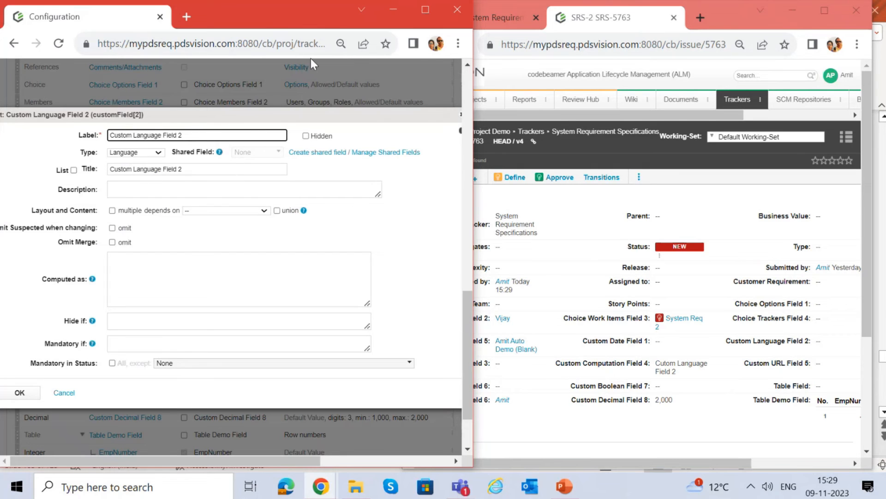
click(461, 115)
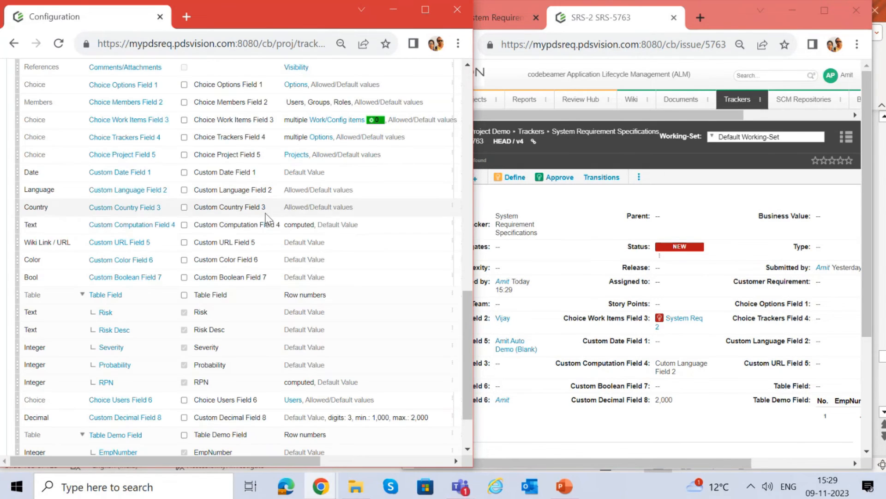
click(130, 209)
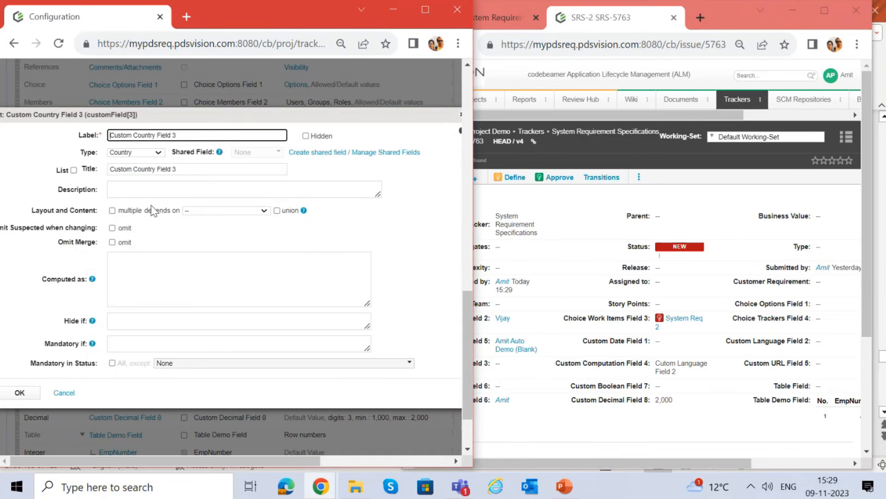
click(461, 119)
Set Custom Date Field 1 on SRS-2 to Nov 09 2023 and save the field.
click(685, 194)
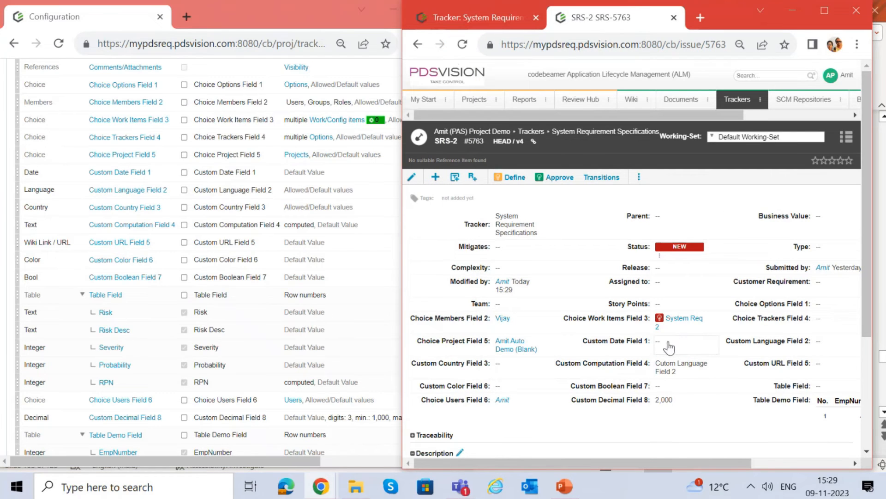
scroll(670, 346, down, 1)
click(661, 279)
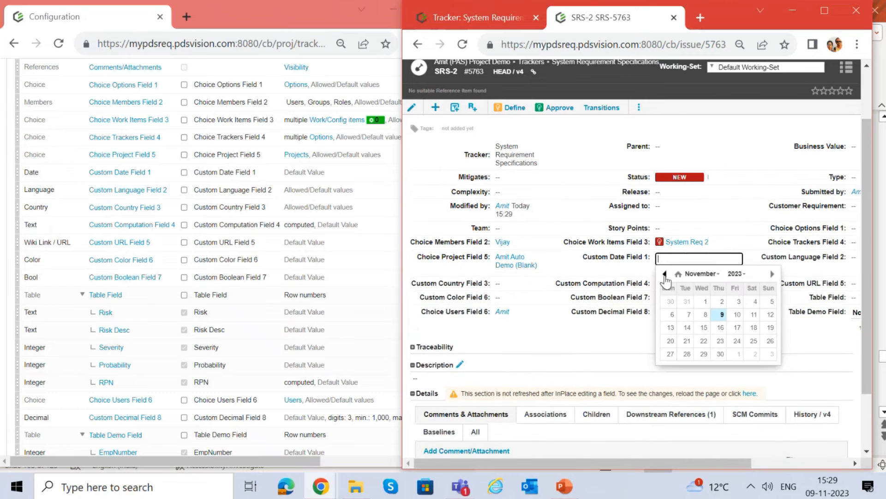
click(722, 316)
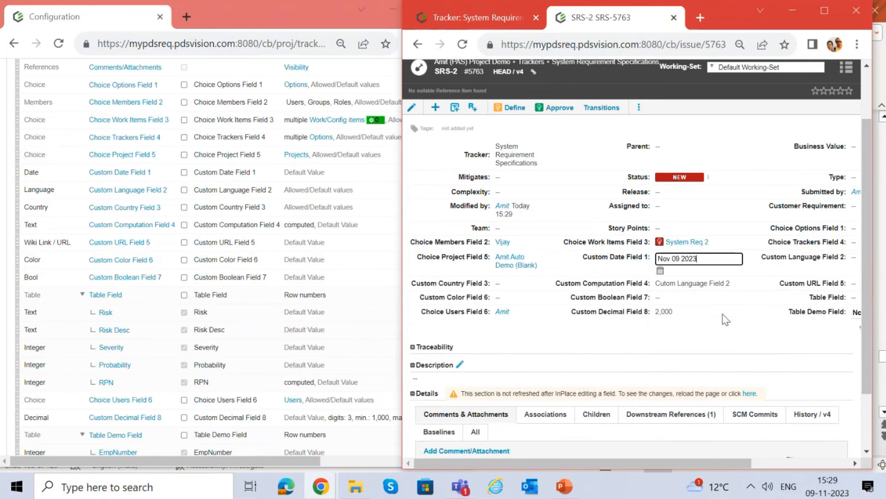
click(746, 182)
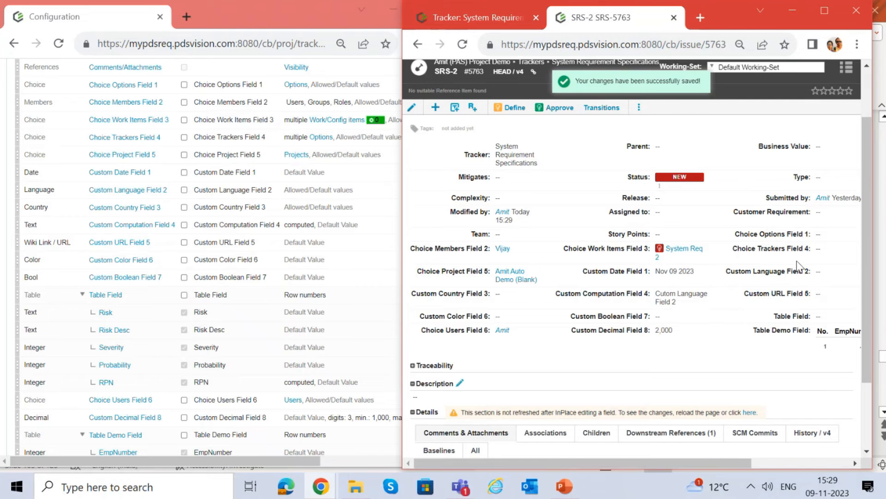
Choose Danish as the language for Custom Language Field 2 on SRS-2 and save the field.
click(827, 275)
drag(707, 456, 771, 457)
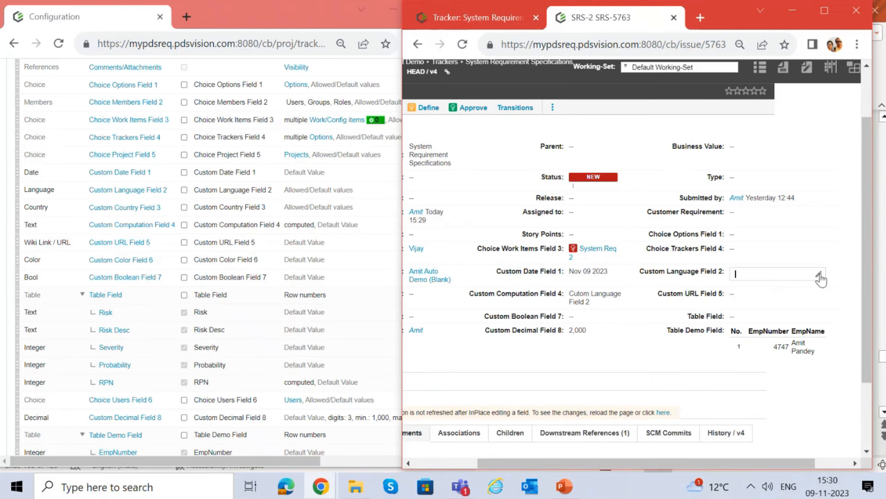
click(819, 272)
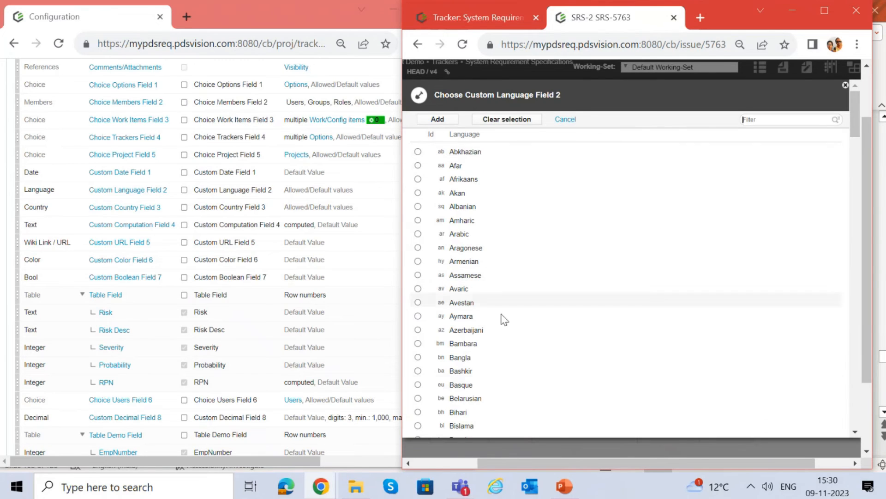
scroll(485, 277, down, 6)
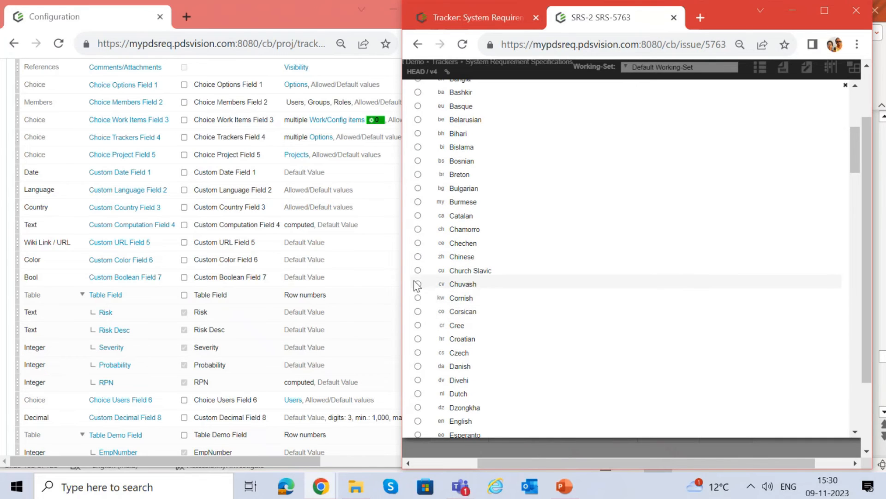
click(418, 366)
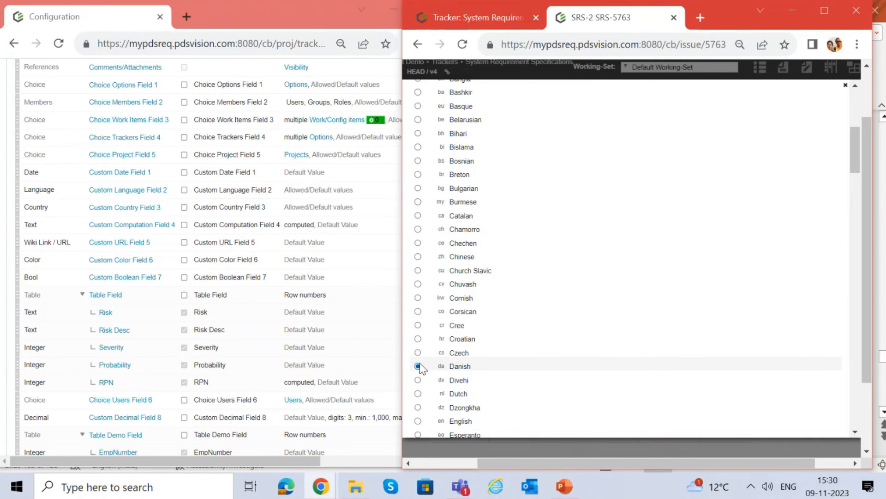
scroll(552, 241, up, 6)
scroll(548, 236, up, 2)
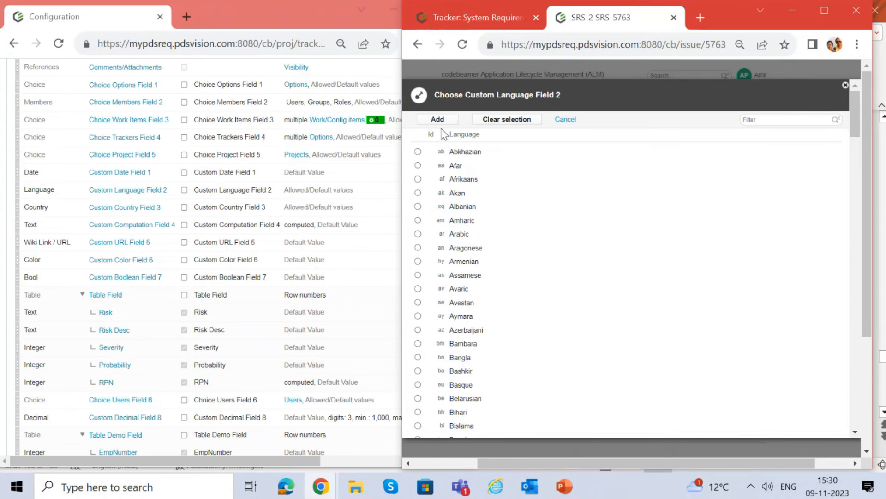
click(438, 119)
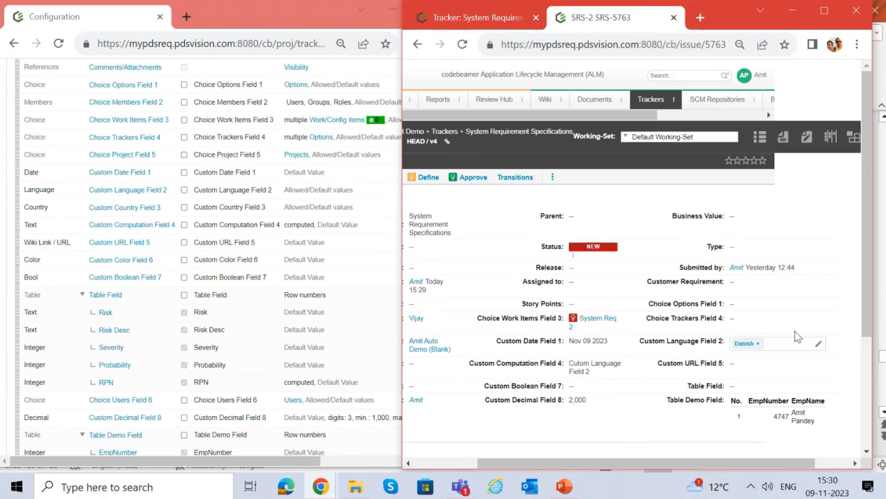
scroll(714, 376, down, 2)
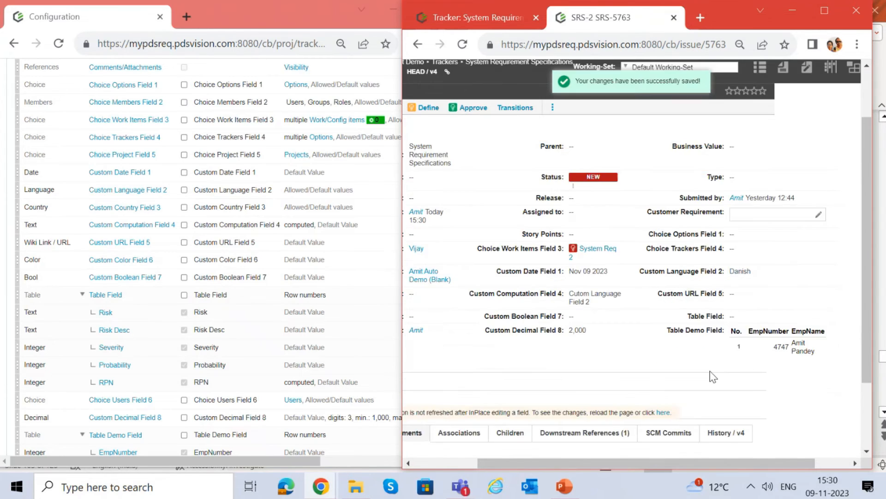
scroll(655, 306, down, 2)
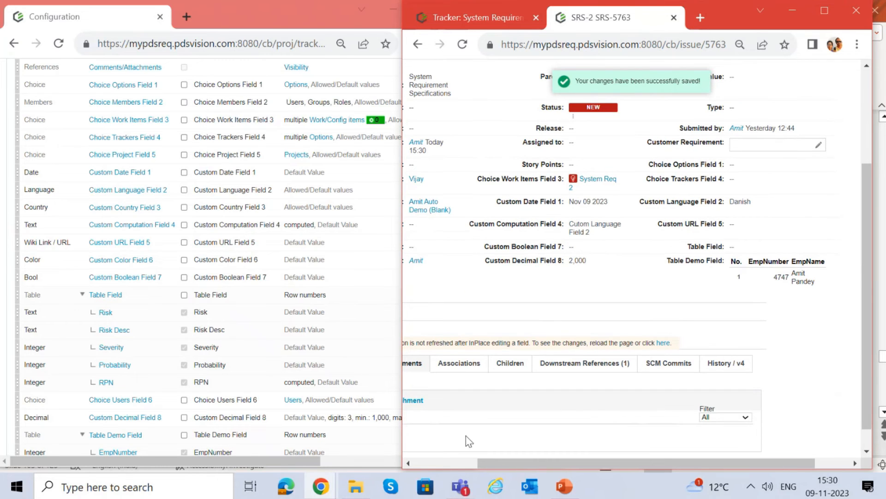
Check Table Field and its columns in the configuration, and widen the SRS-2 window to make room for the table.
drag(495, 458, 315, 422)
scroll(218, 362, down, 3)
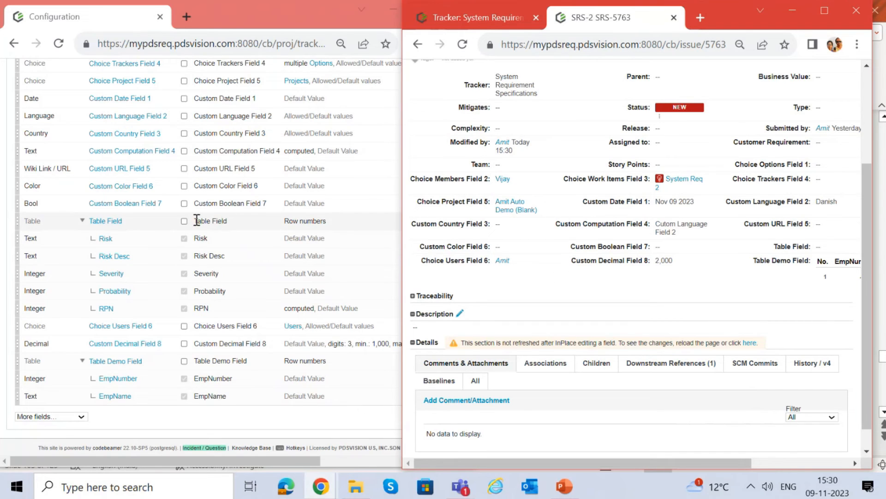
drag(196, 220, 232, 223)
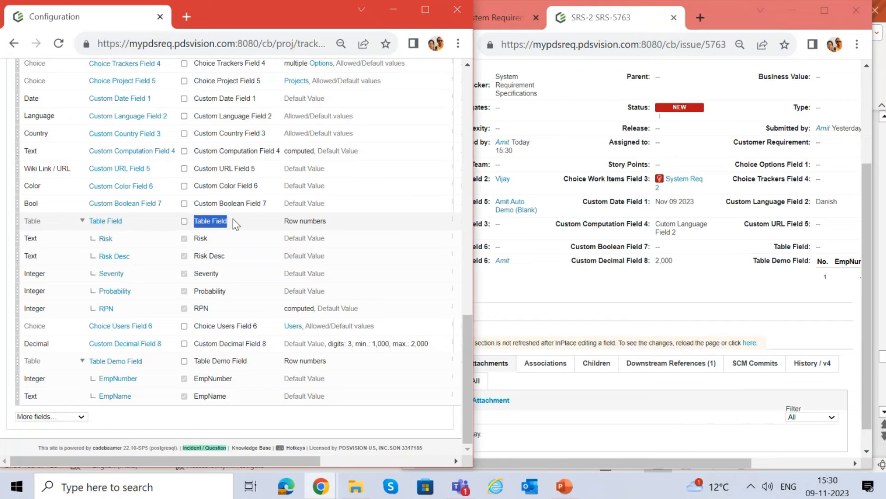
click(633, 293)
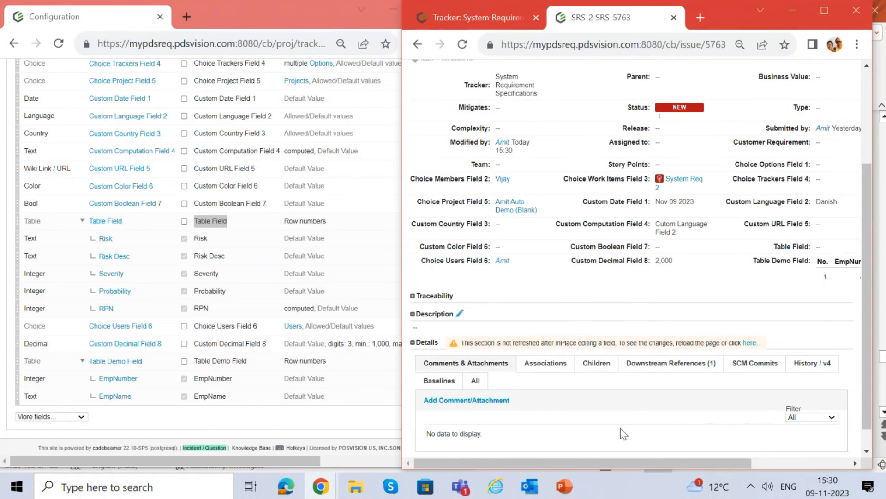
drag(401, 401, 320, 401)
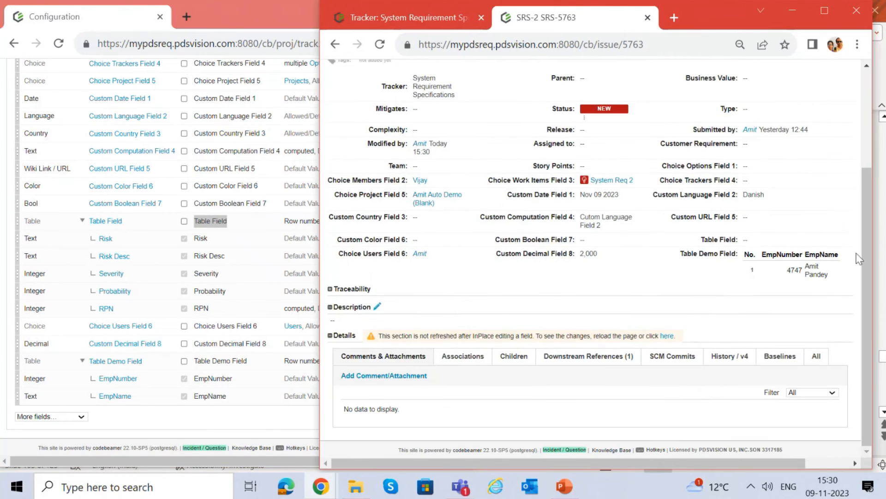
Start a new row in Table Field on SRS-2 with both Risk and Risk Desc set to risk1.
click(809, 242)
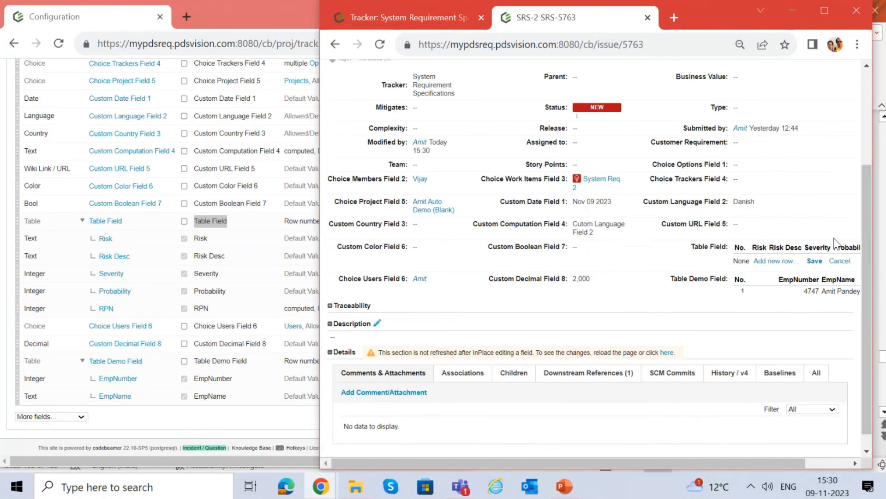
drag(615, 453, 785, 462)
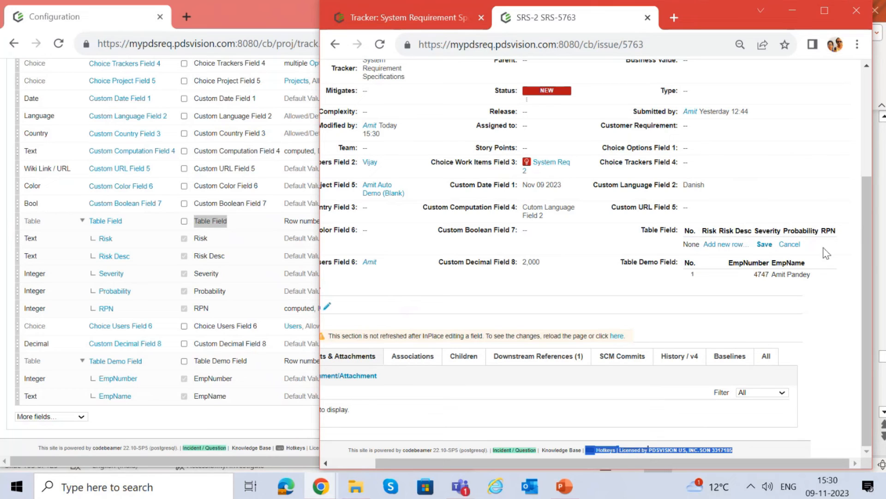
click(723, 248)
click(452, 154)
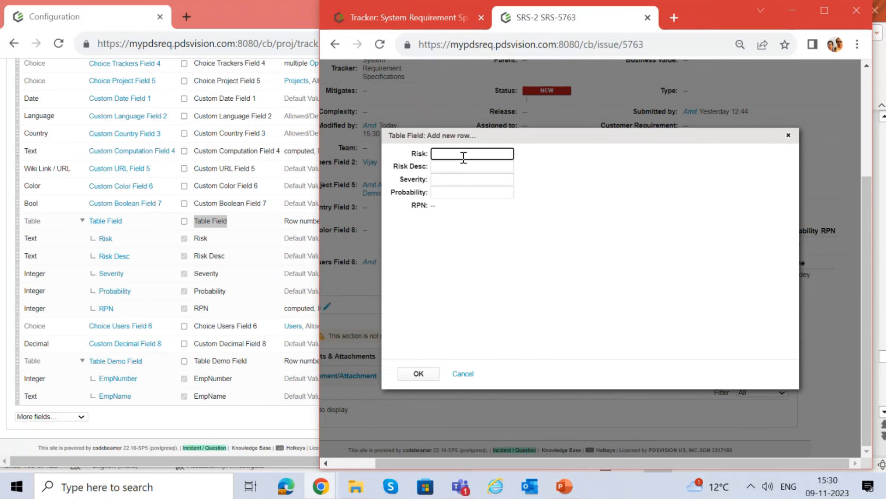
click(463, 167)
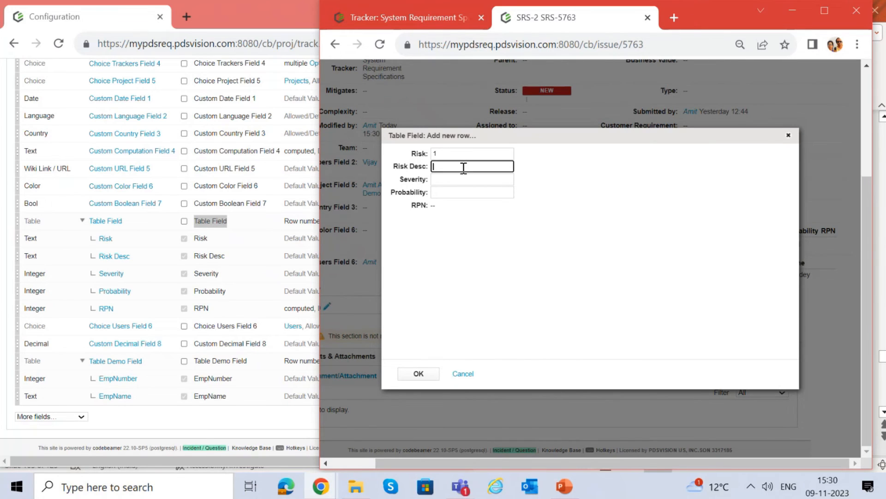
double_click(449, 153)
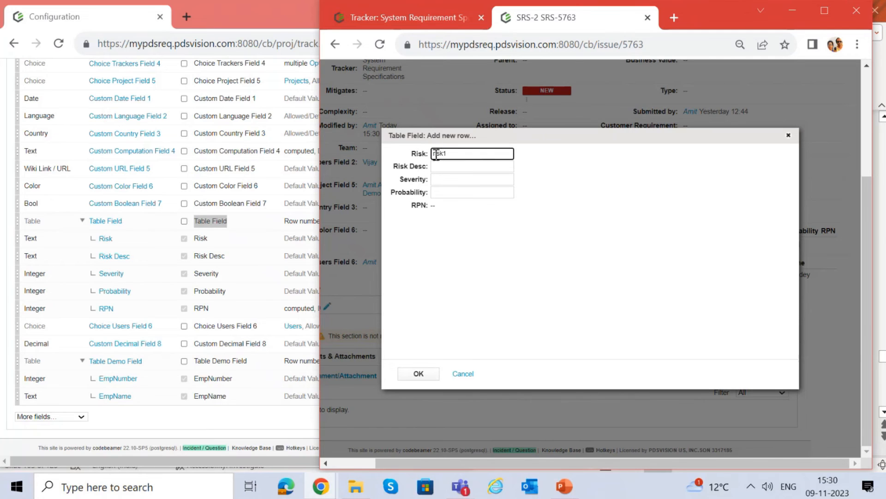
text(risk1)
double_click(437, 153)
key(ctrl+c)
click(443, 167)
key(ctrl+v)
Set Severity to 3 and Probability to 2 in the new Table Field row, add the row, and save the field on SRS-2.
click(446, 181)
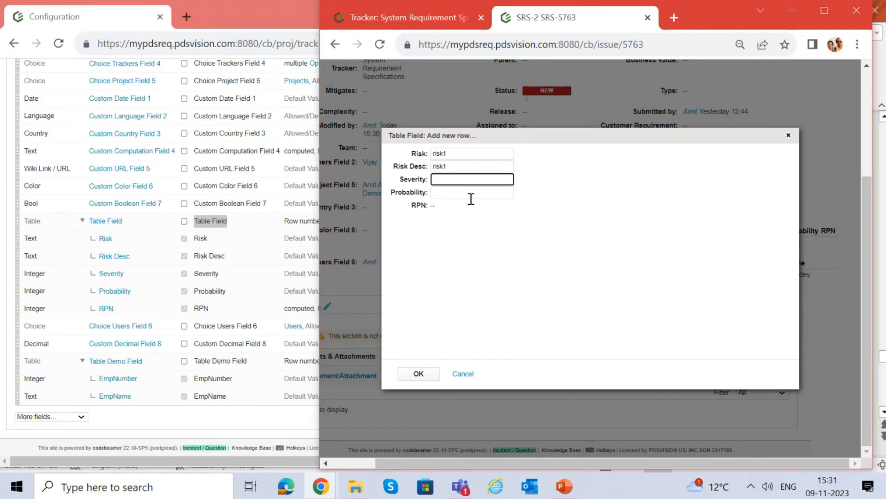
text(3)
click(459, 193)
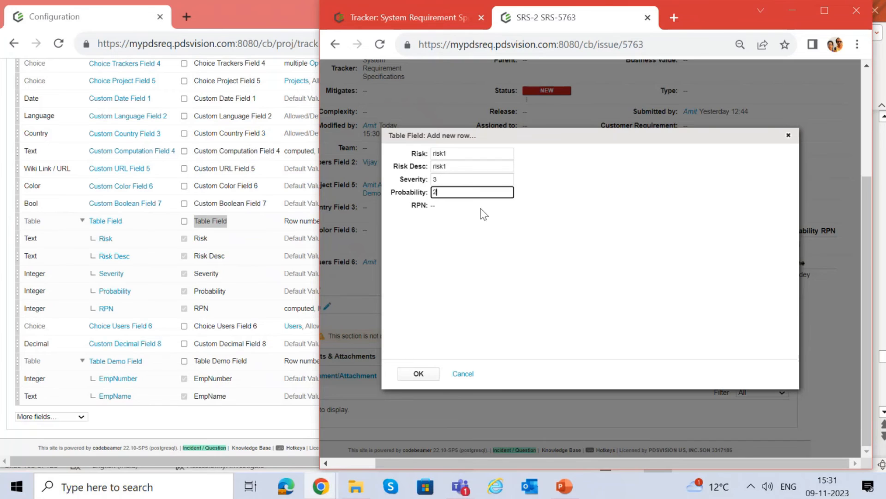
click(464, 286)
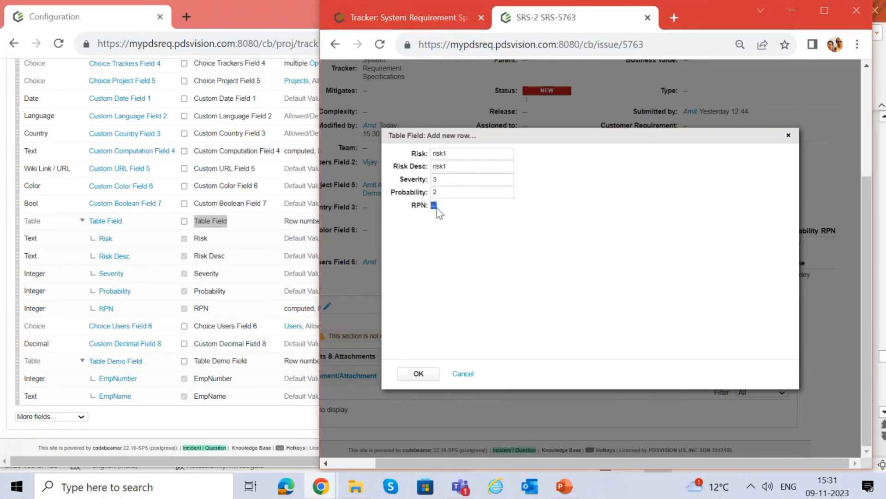
click(422, 377)
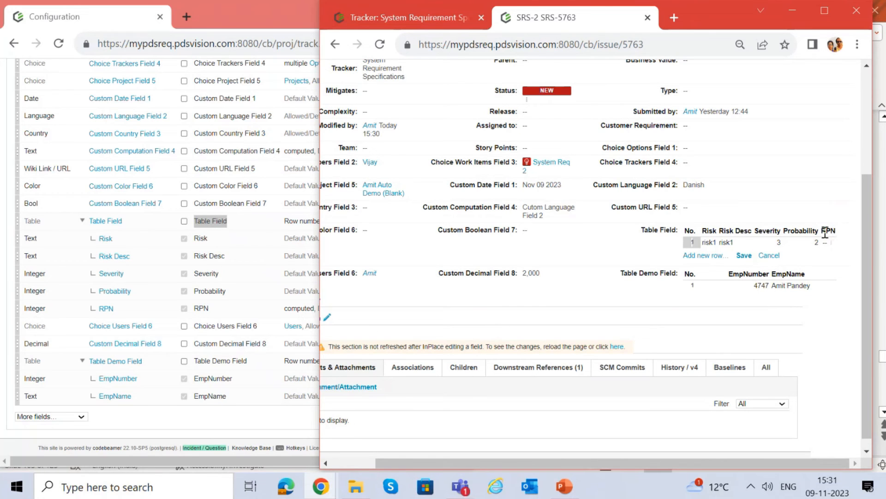
click(745, 255)
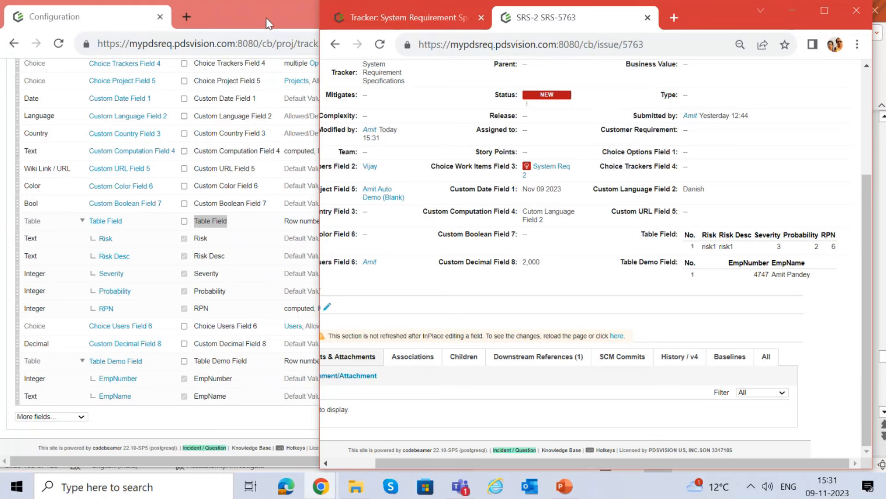
Check the general settings of Table Field in the tracker configuration, widening the configuration window to show them fully.
click(268, 23)
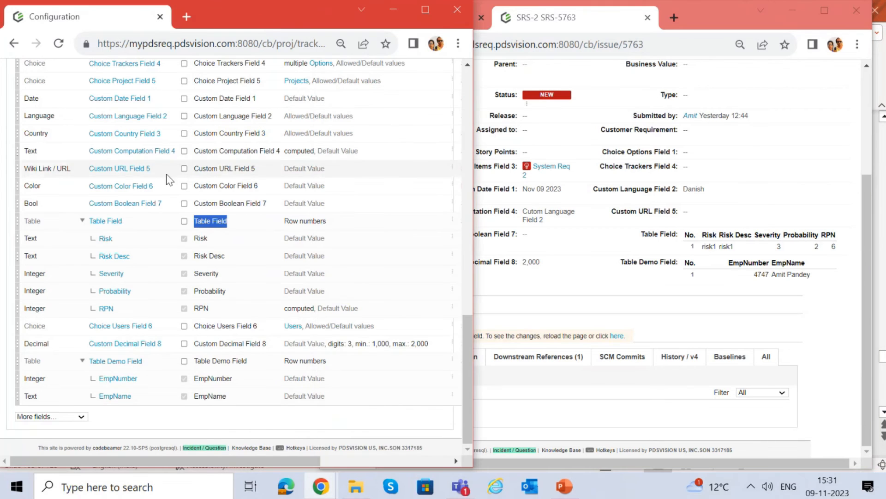
click(105, 223)
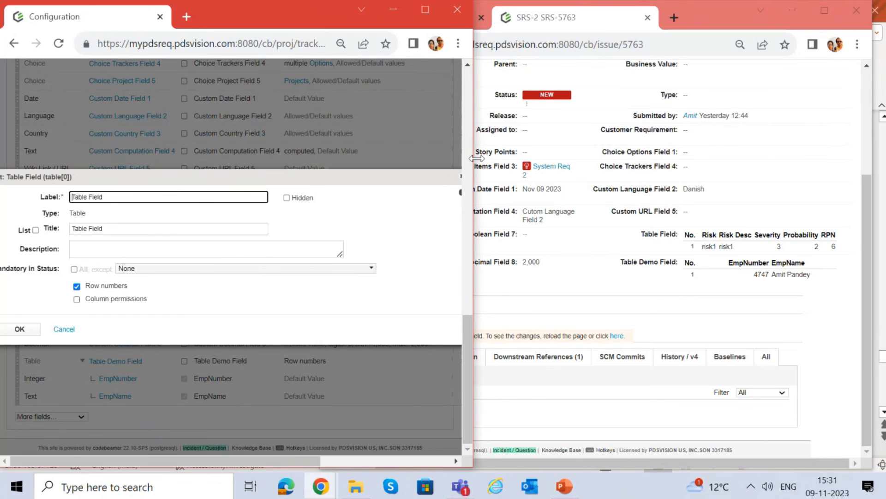
drag(476, 158, 734, 158)
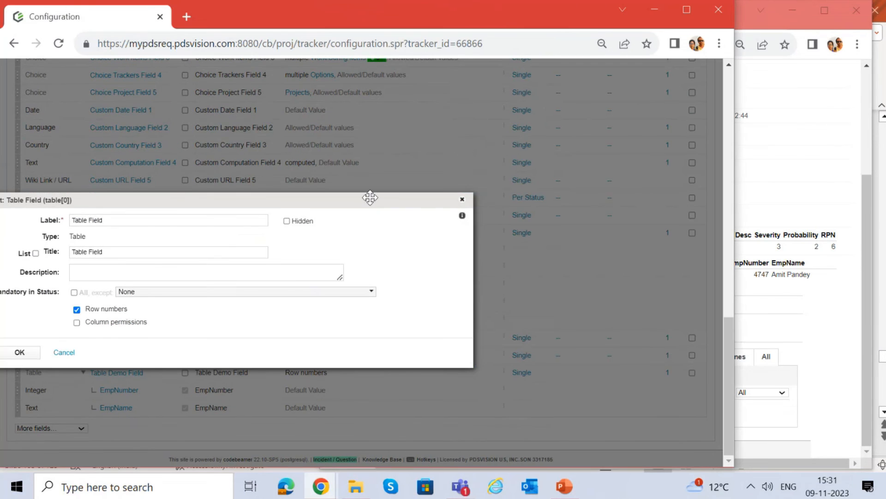
drag(370, 198, 567, 111)
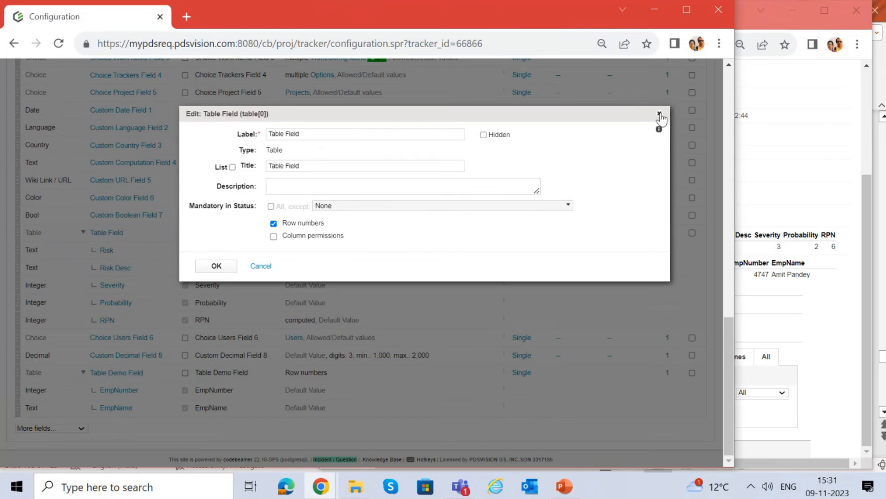
click(660, 114)
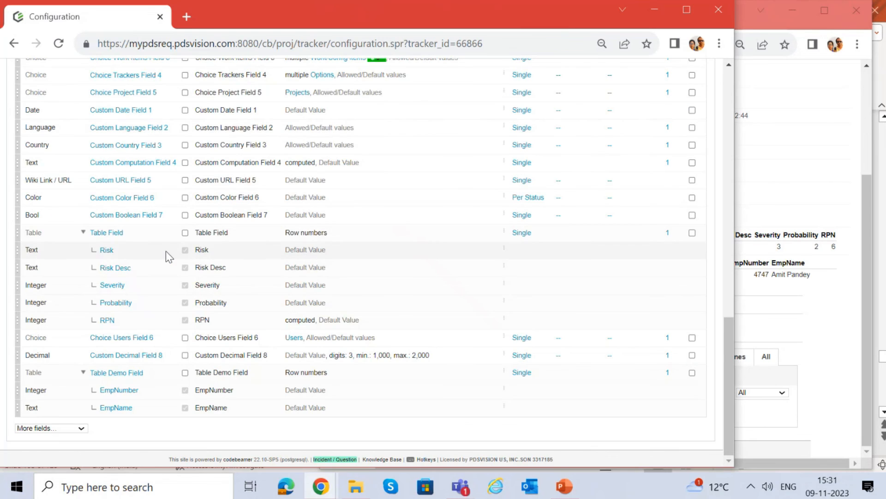
Check the column settings of Risk and Severity under Table Field, closing each without changes.
click(106, 251)
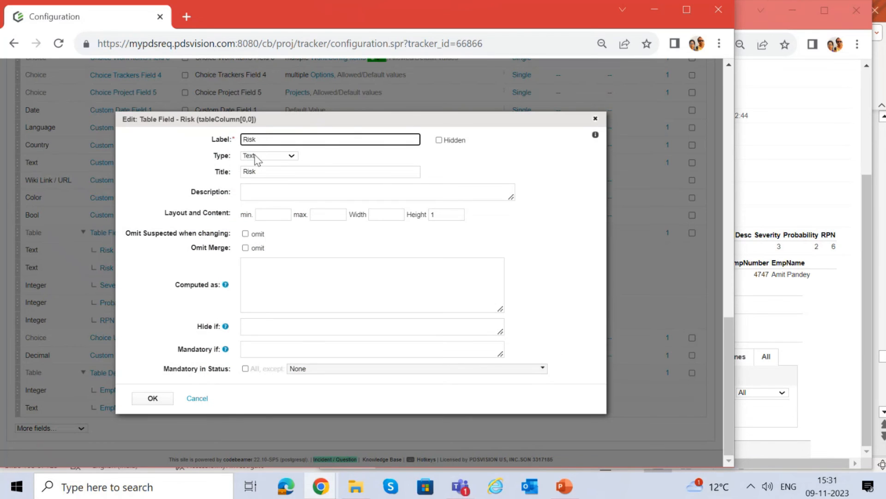
click(596, 118)
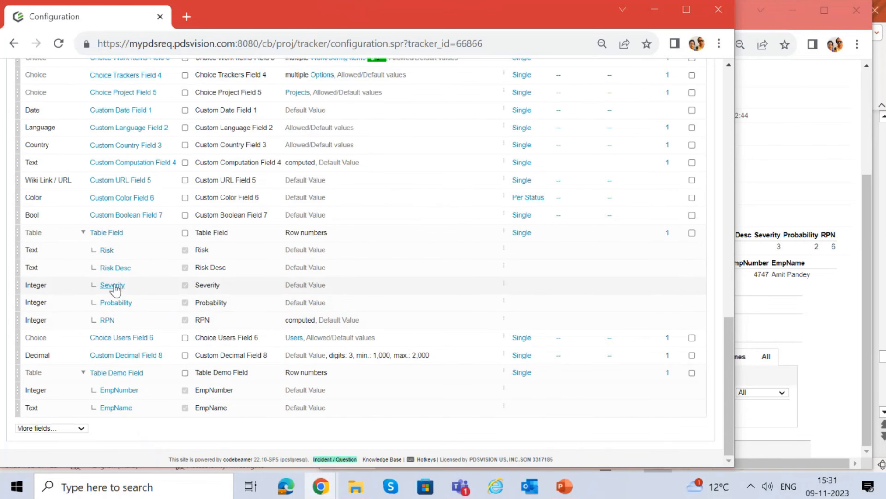
click(112, 286)
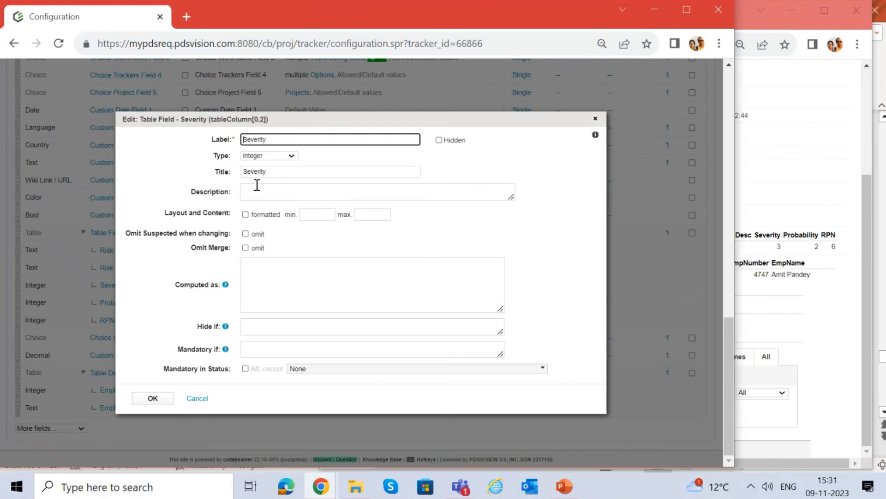
click(595, 119)
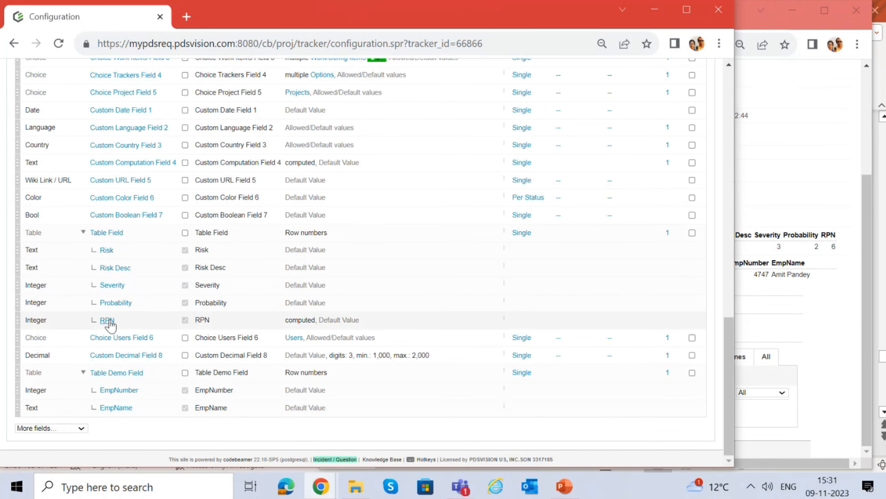
Examine the Computed as formula of Table Field's RPN column part by part, and leave its settings without saving.
click(110, 319)
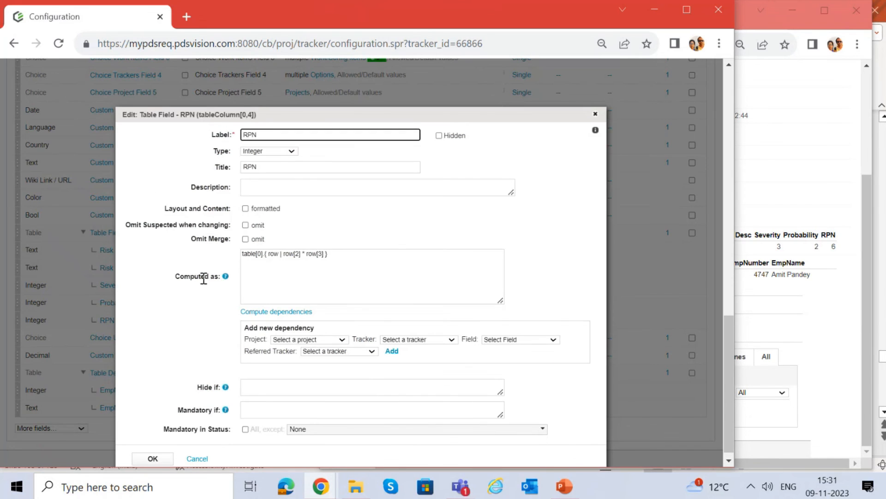
drag(344, 257, 242, 251)
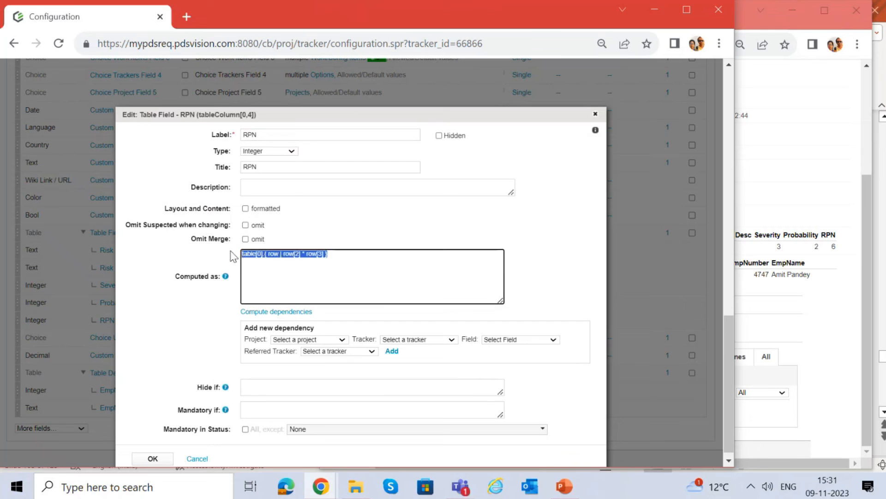
click(288, 253)
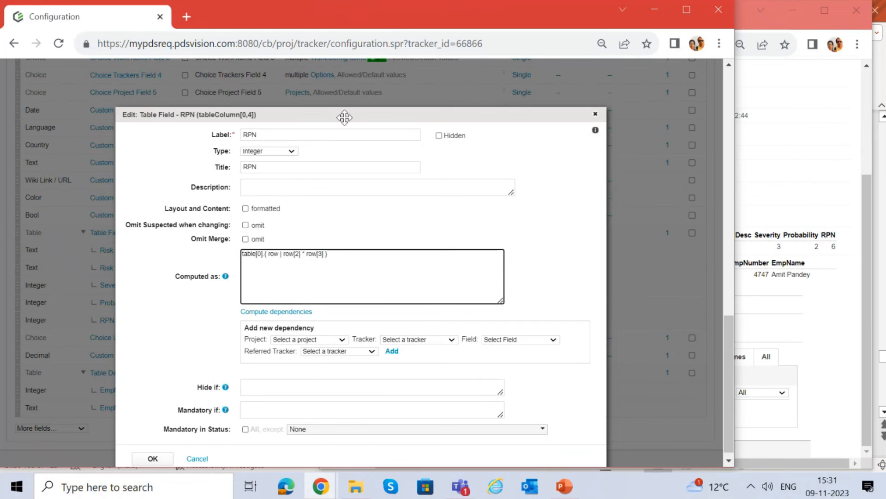
drag(342, 115, 459, 97)
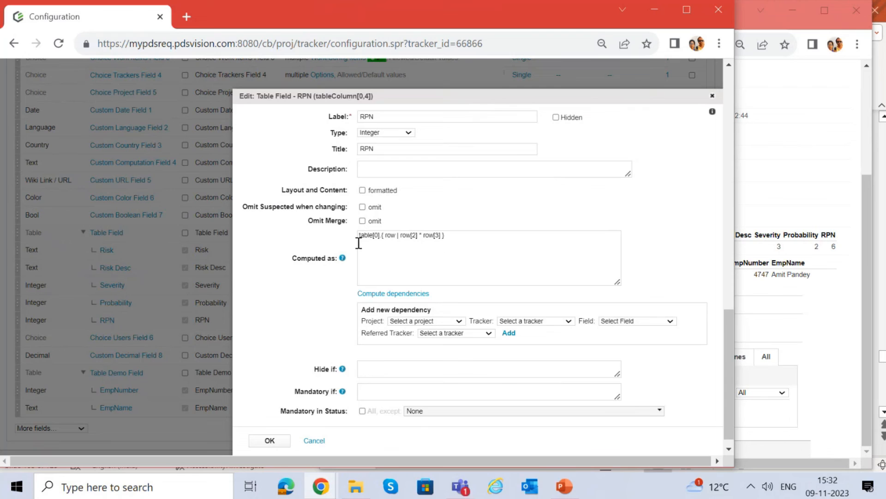
click(392, 236)
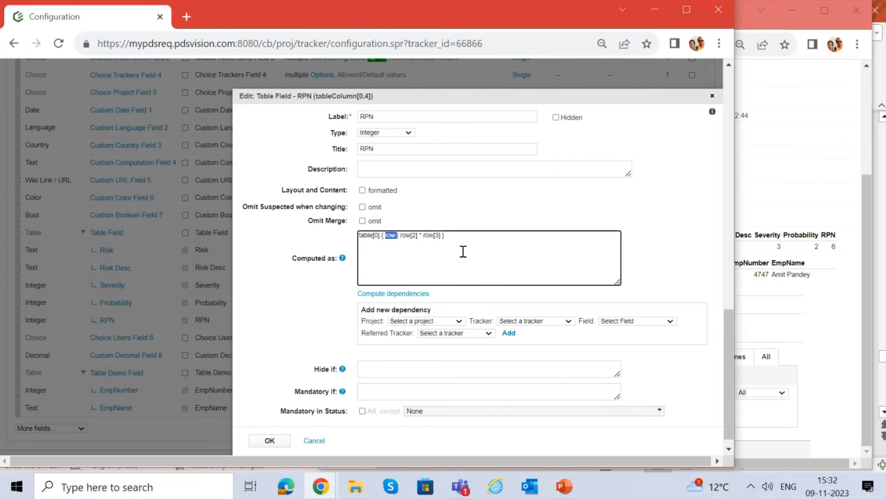
click(414, 237)
double_click(429, 235)
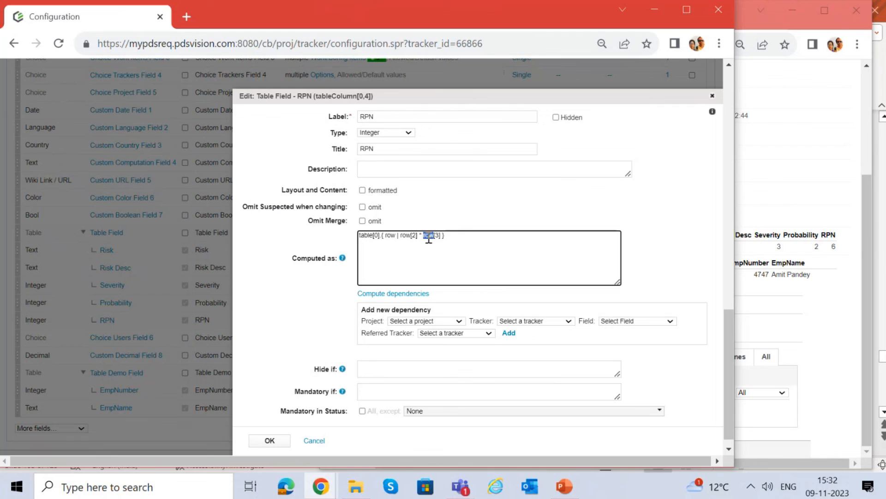
click(465, 238)
drag(360, 235, 488, 228)
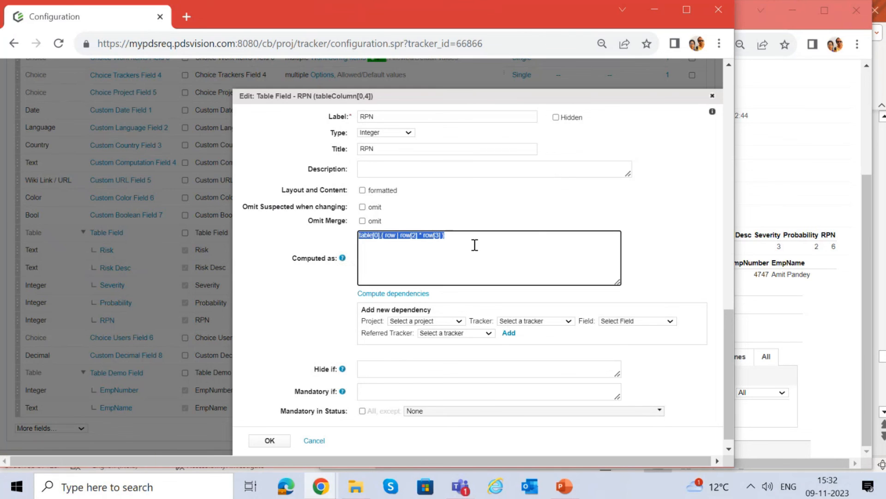
scroll(411, 254, down, 1)
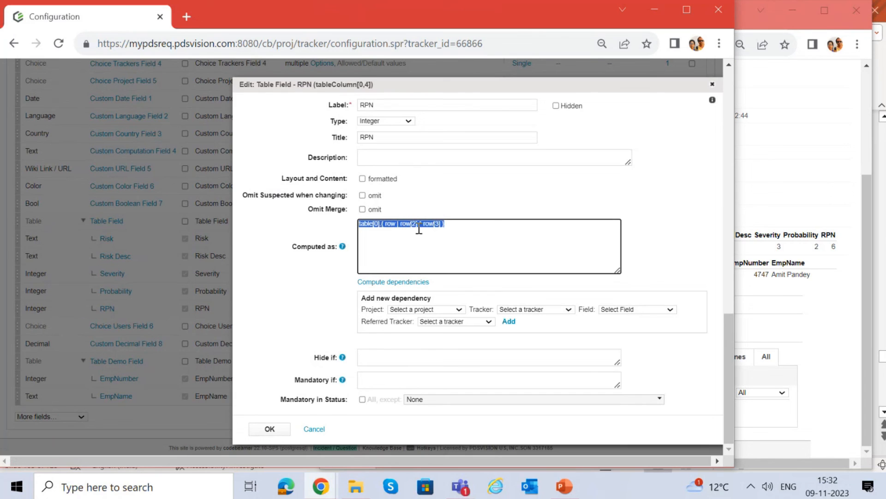
click(314, 431)
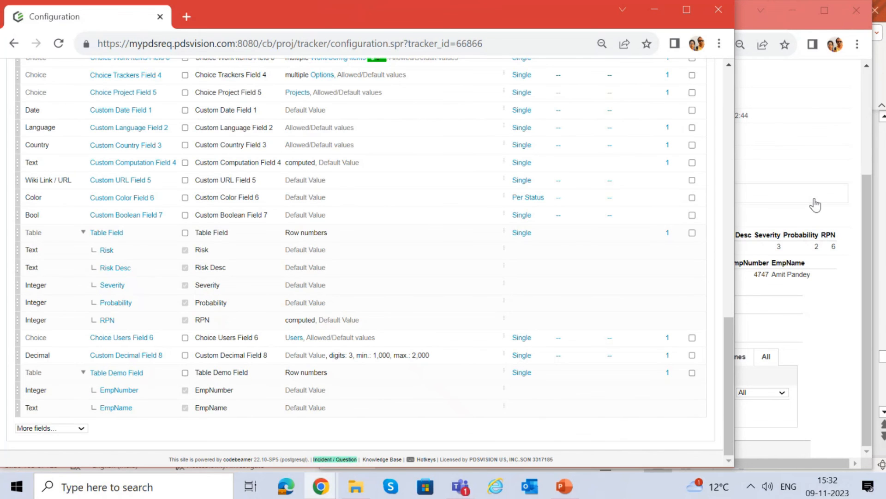
Bring SRS-2 back into view, and check the Computed as setting of Custom Language Field 2 in the configuration without changing it.
click(852, 149)
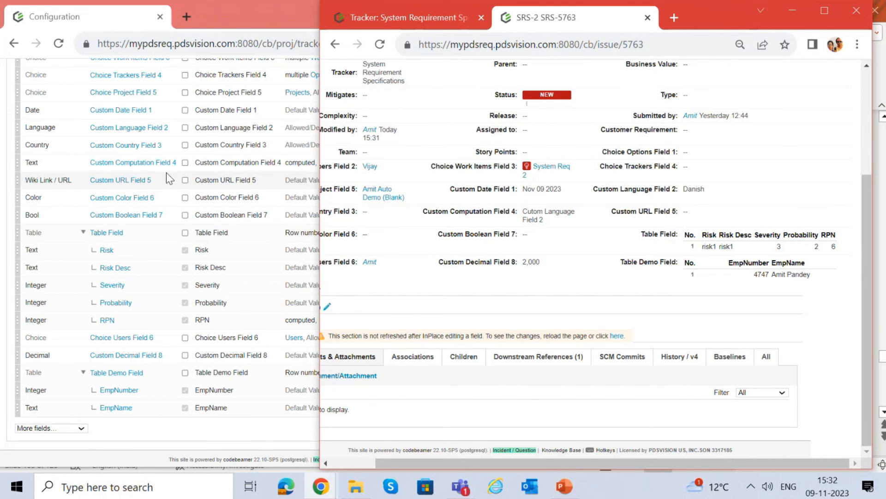
scroll(166, 178, up, 1)
scroll(165, 179, up, 2)
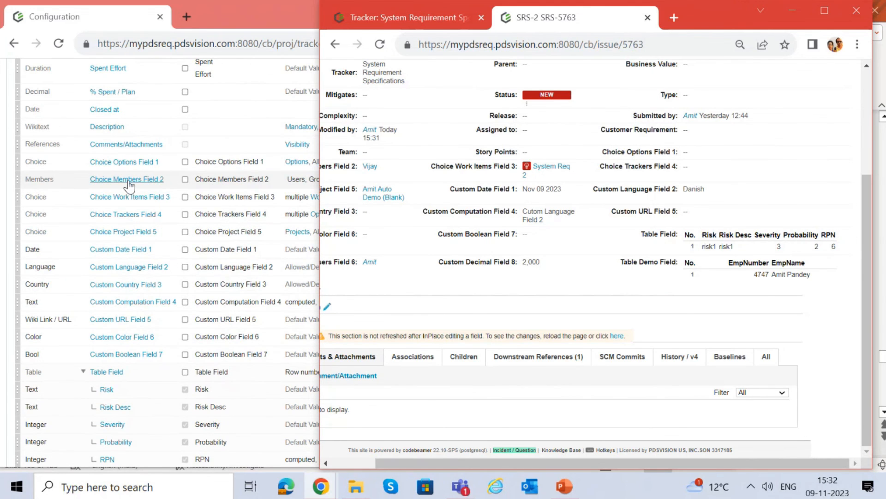
click(129, 271)
click(274, 275)
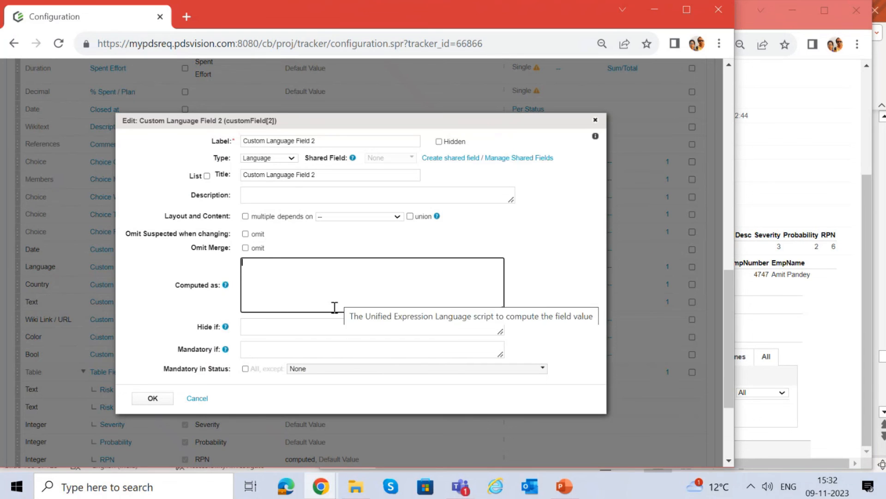
click(595, 121)
Switch to PowerPoint and review the choice, custom and table field types on the Trackers – Fields slide.
click(564, 486)
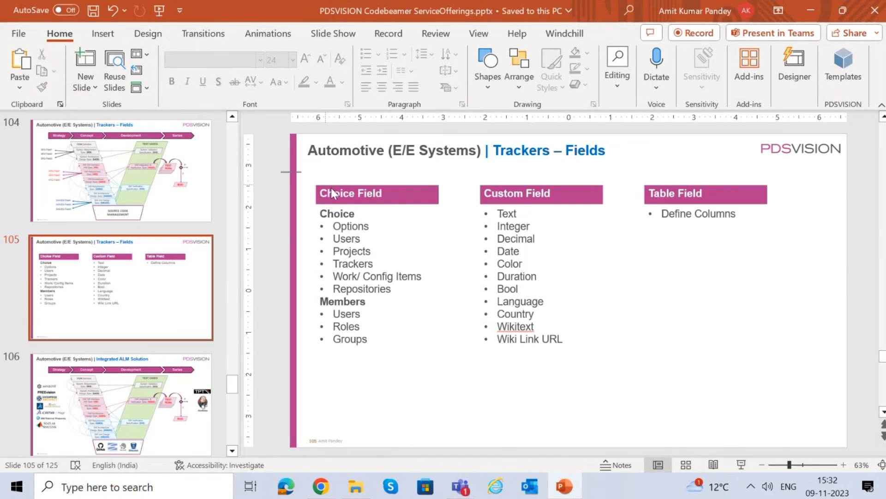
drag(281, 171, 458, 378)
click(290, 257)
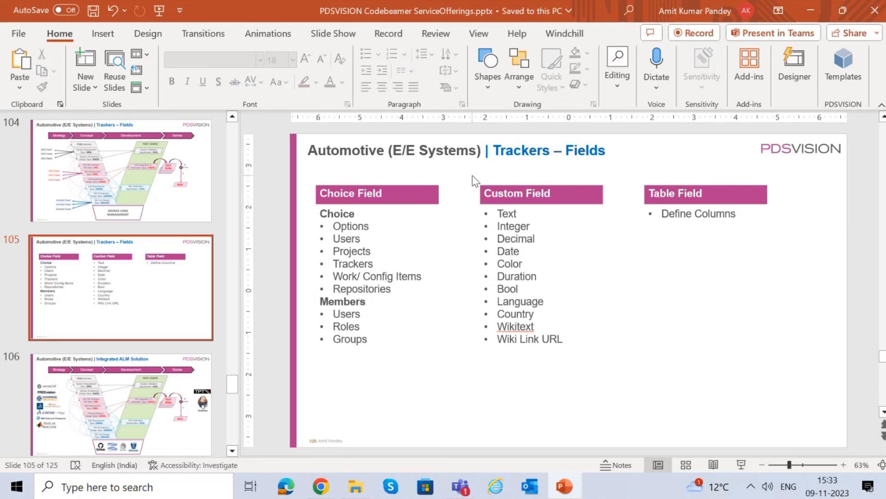
drag(472, 176, 624, 370)
click(629, 290)
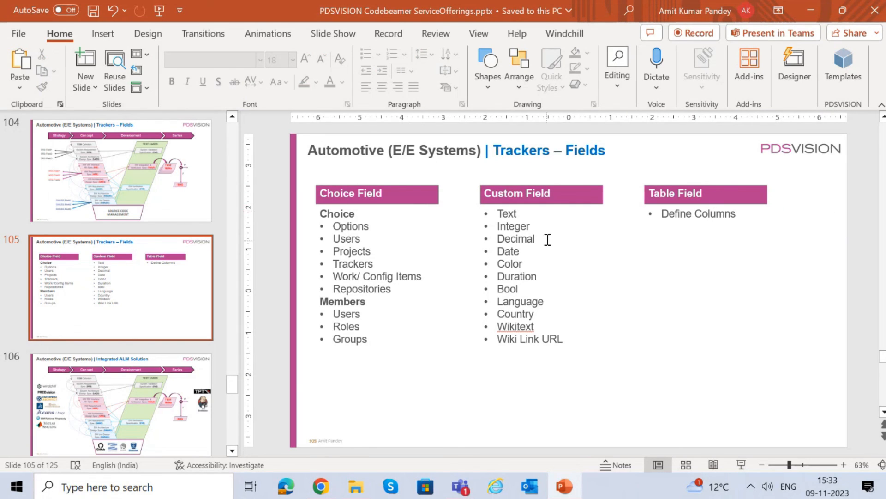
click(380, 241)
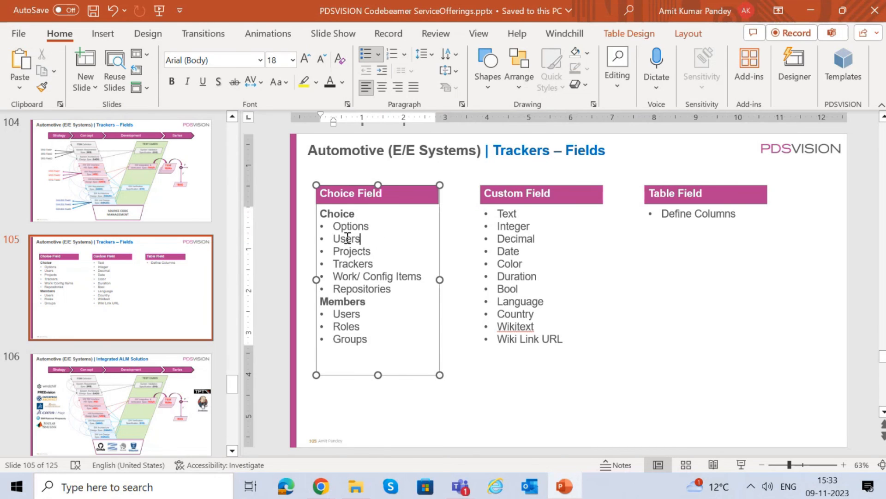